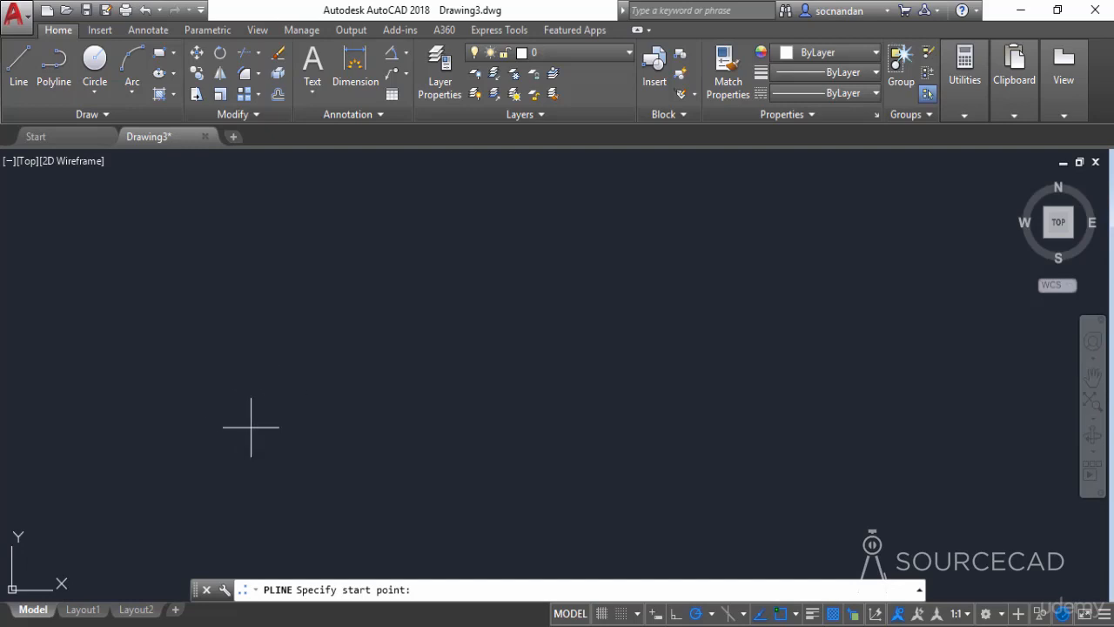
Draw a right triangle as a single polyline with a horizontal base, a vertical side and a hypotenuse back to the start point
click(250, 426)
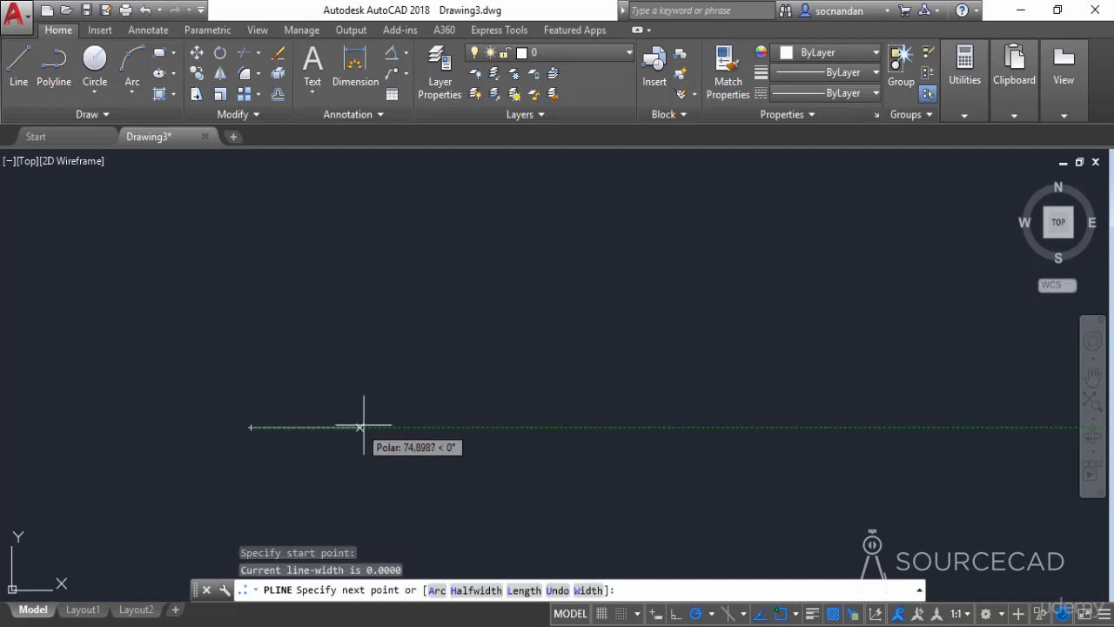
click(464, 427)
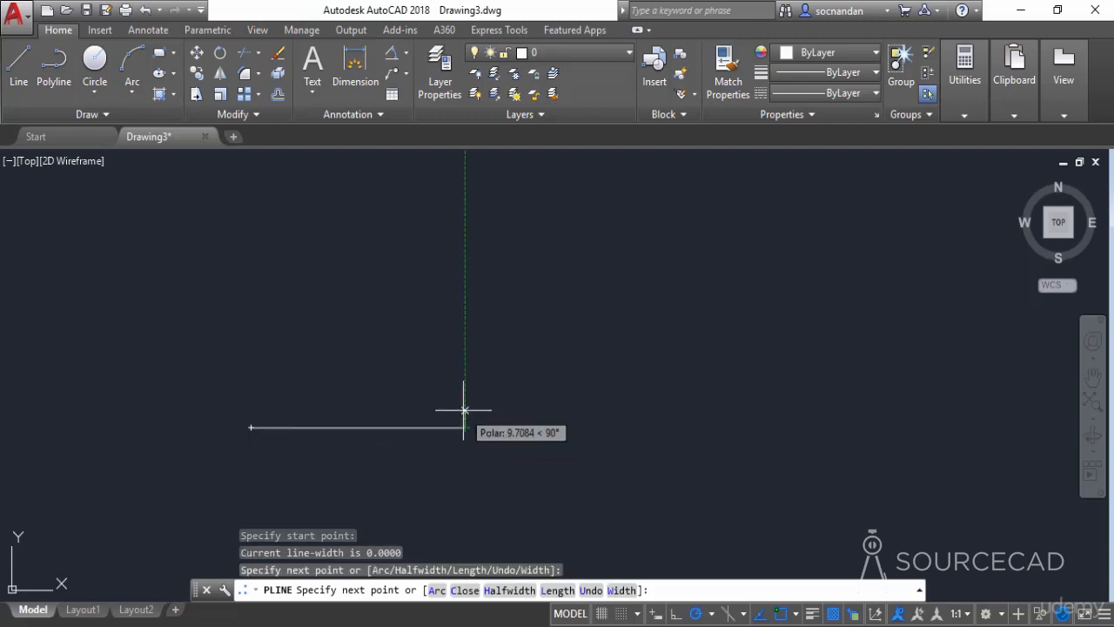
click(465, 287)
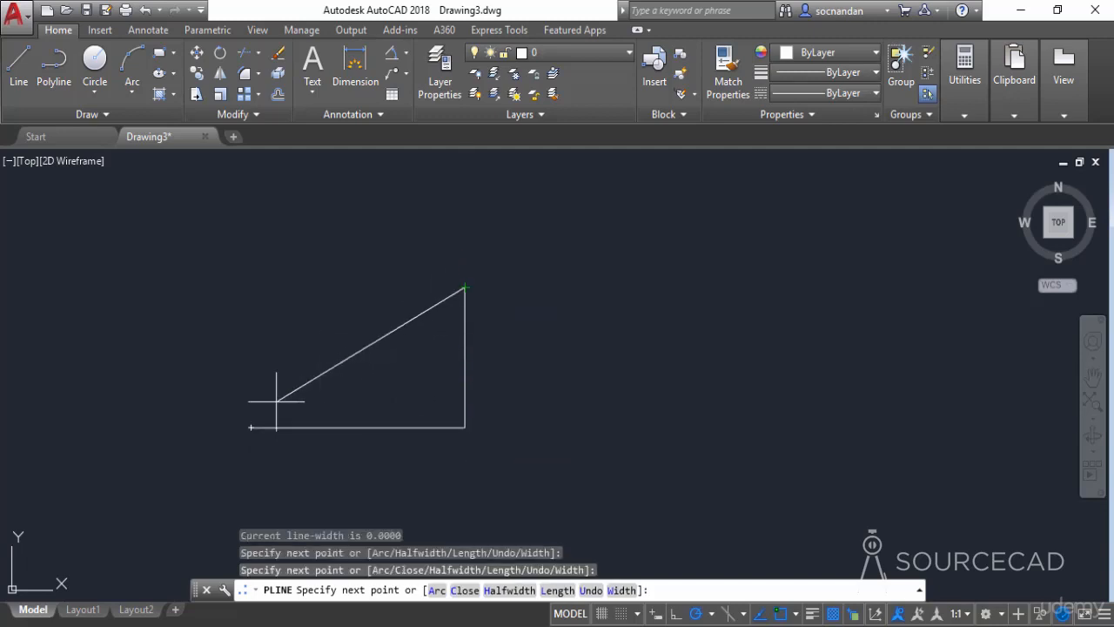
click(251, 427)
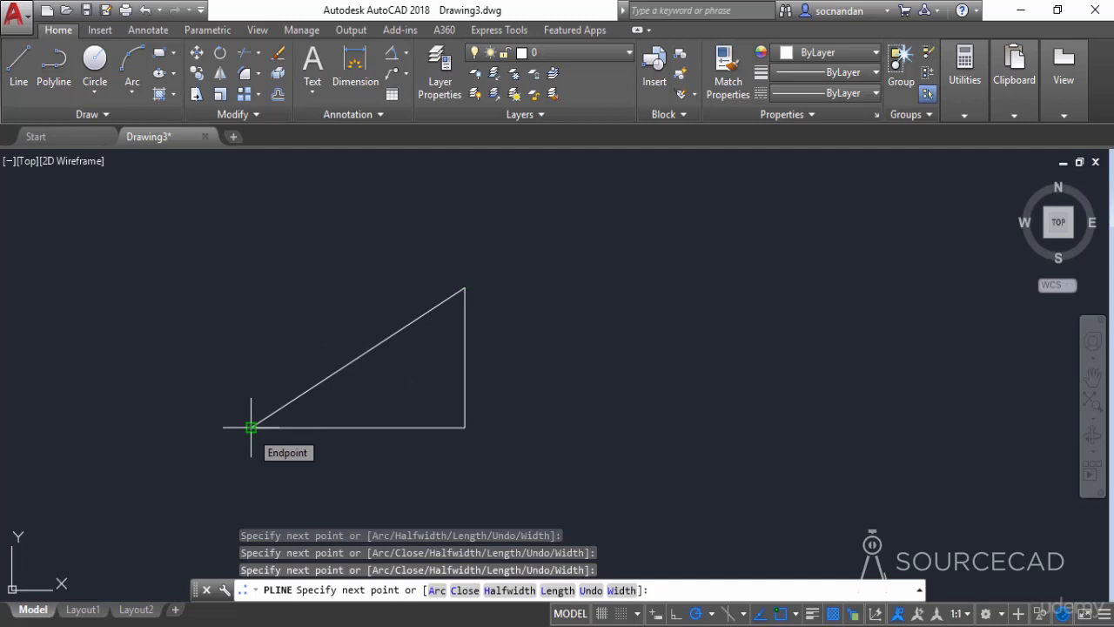
key(Return)
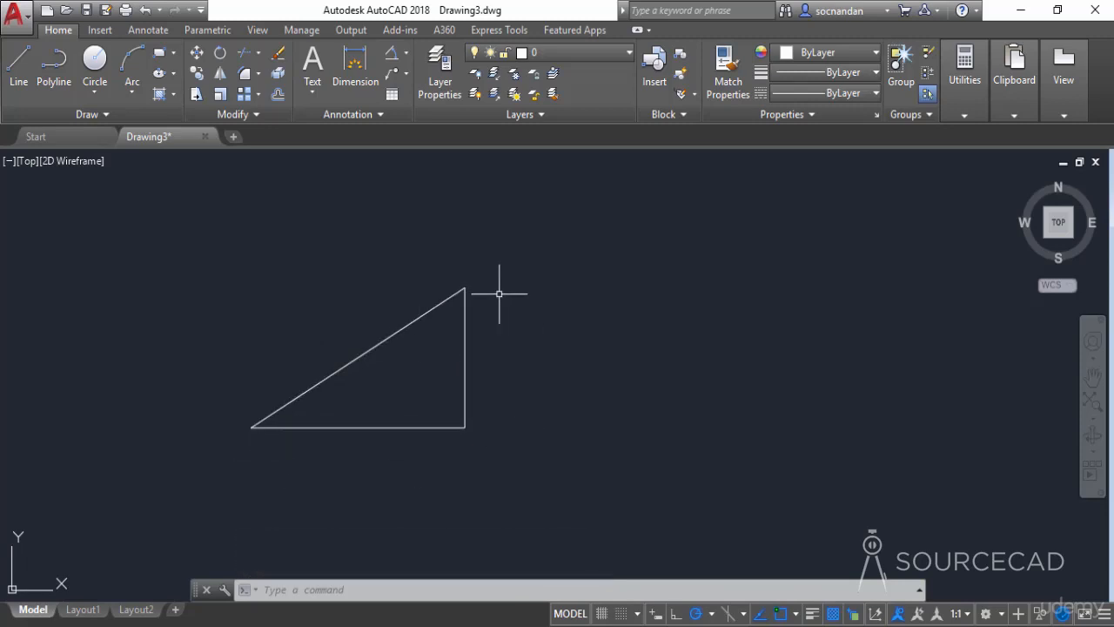
Draw a second right triangle beside the polyline triangle using three connected segments of the Line command
click(19, 69)
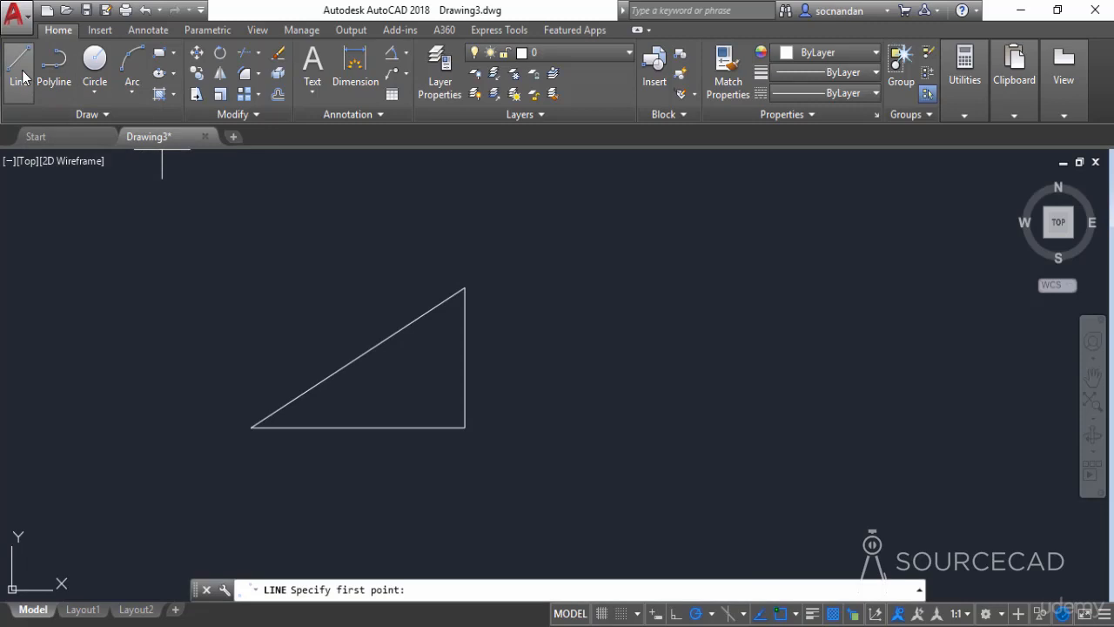
click(550, 427)
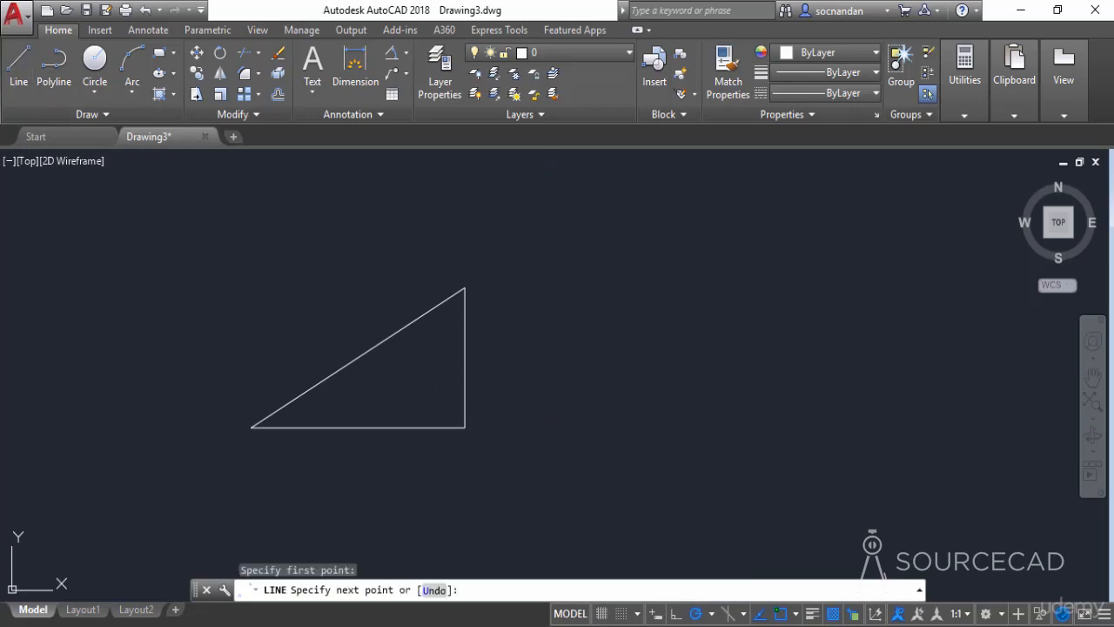
click(740, 427)
click(738, 277)
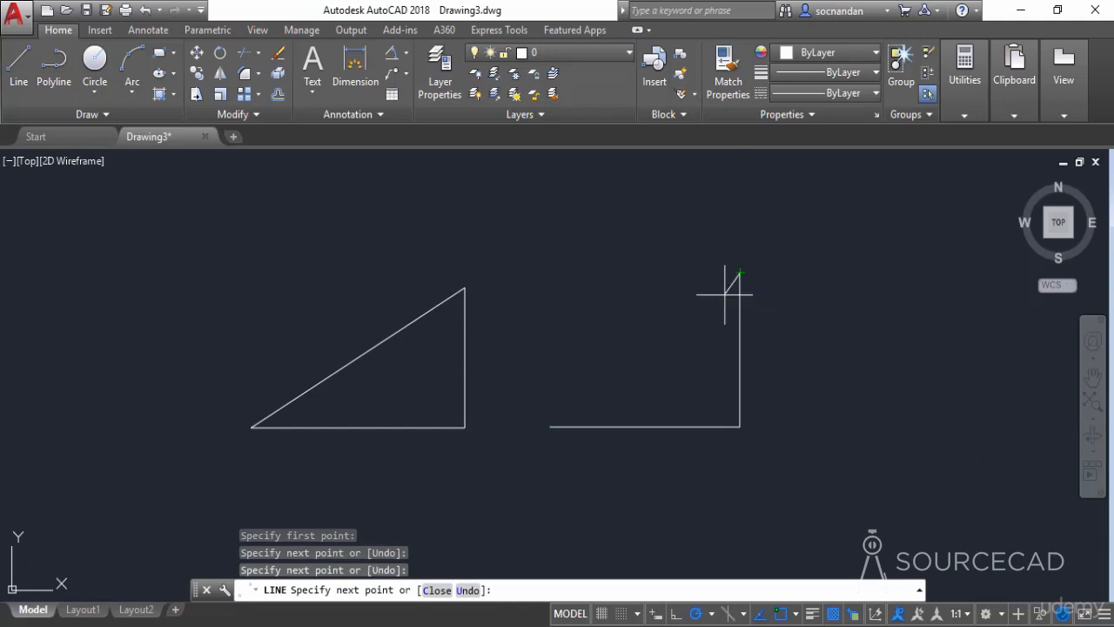
click(550, 426)
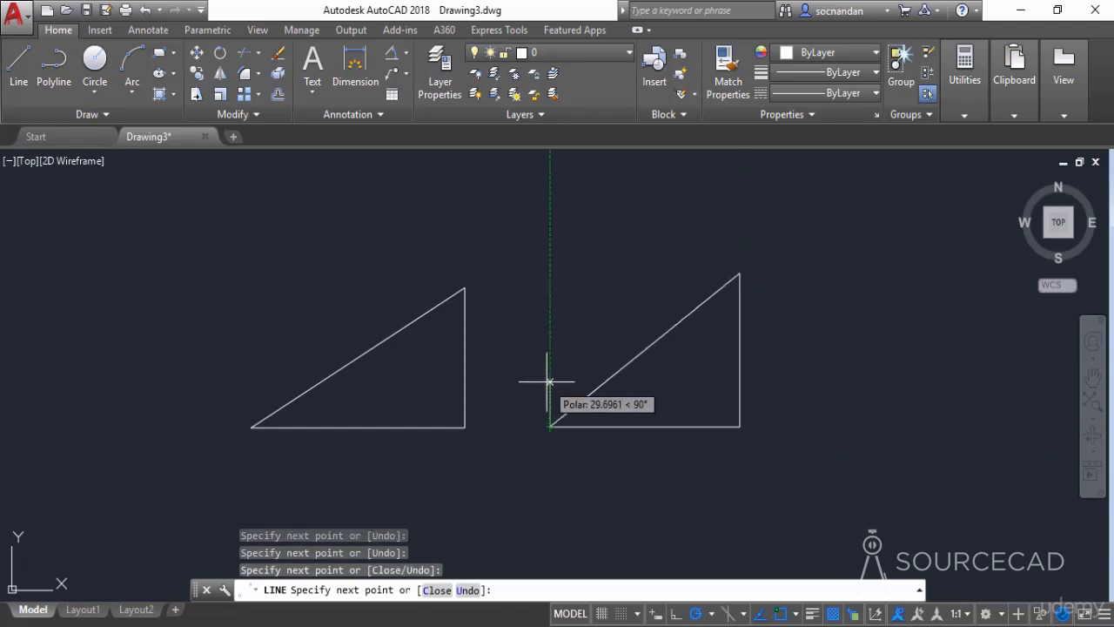
key(Return)
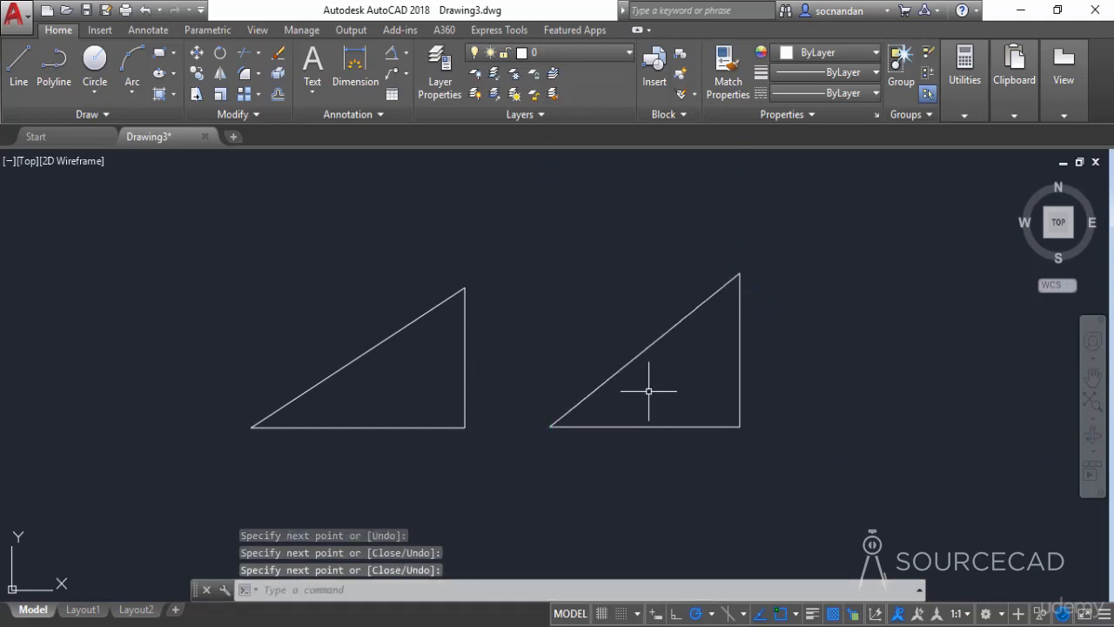
Select the polyline triangle and each line of the other triangle to compare their grips and selection behaviour, and clear the selection
click(467, 314)
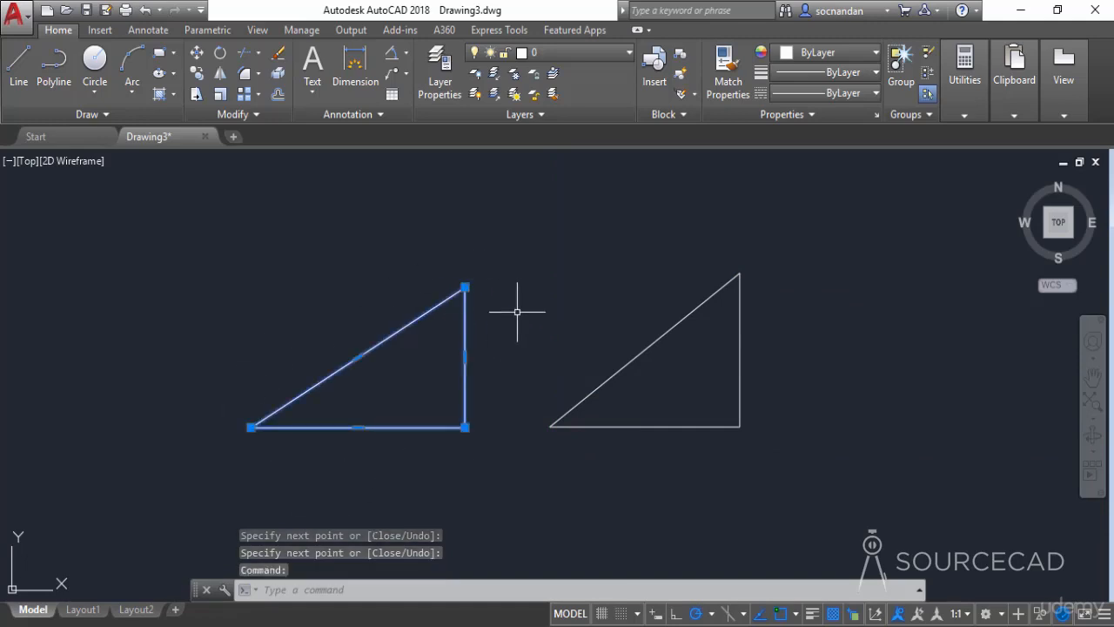
click(698, 308)
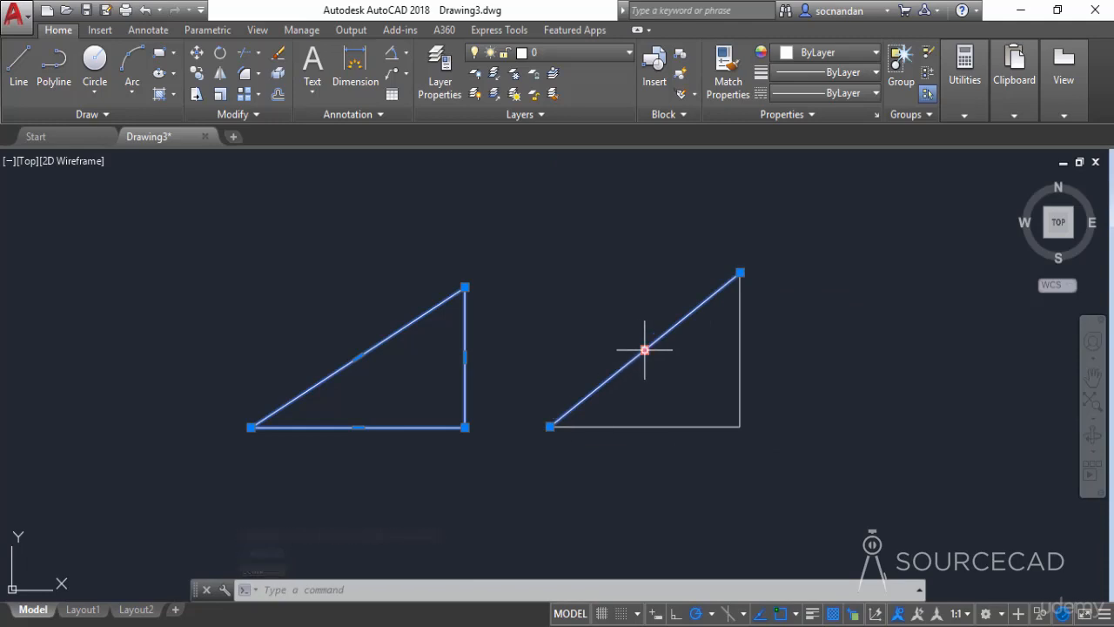
mouse_move(358, 357)
click(740, 335)
click(693, 428)
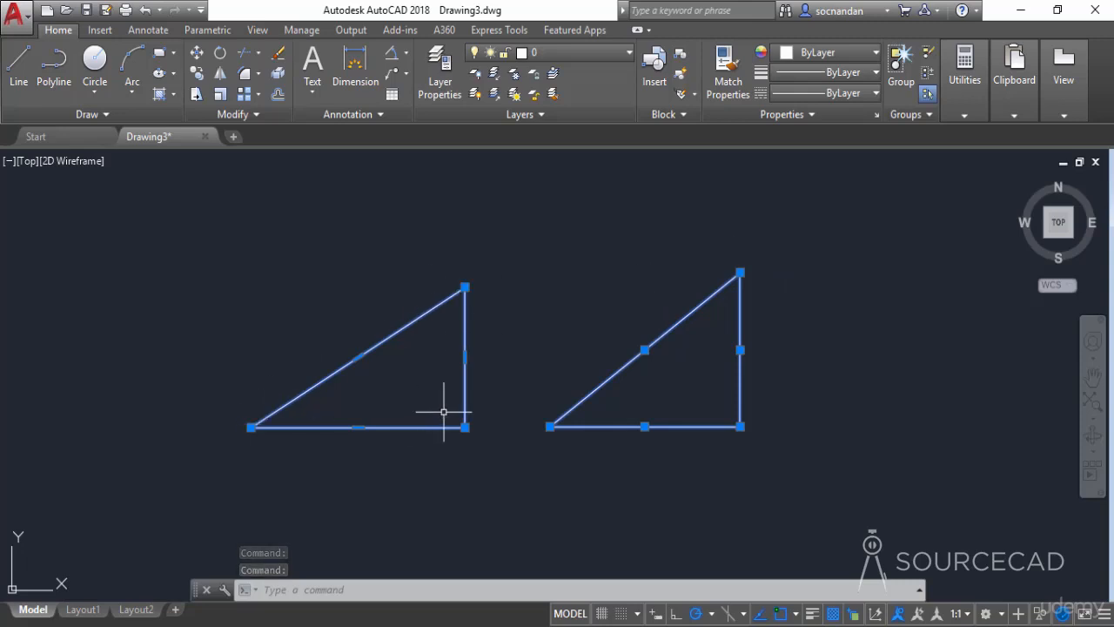
key(Escape)
Erase both triangles together with a crossing selection
click(742, 486)
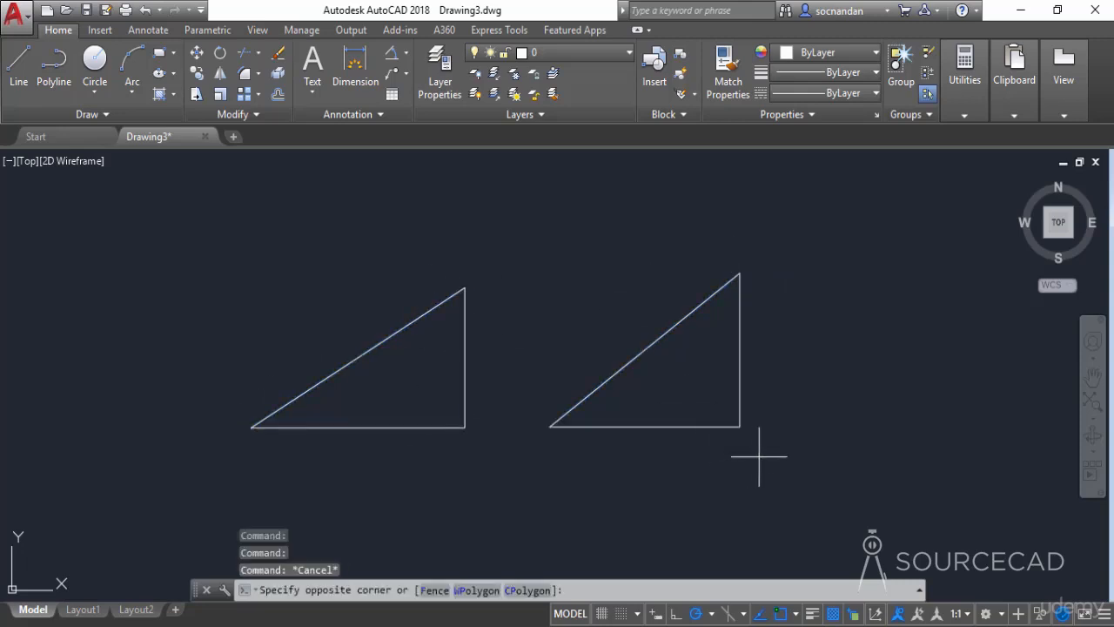
click(363, 262)
right_click(364, 262)
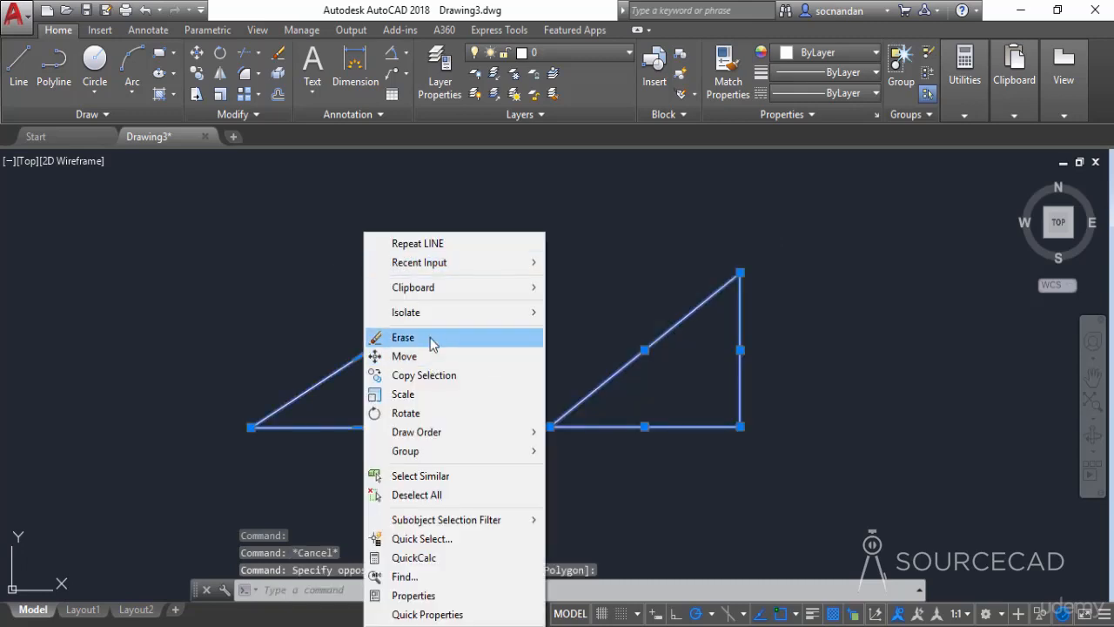
click(428, 335)
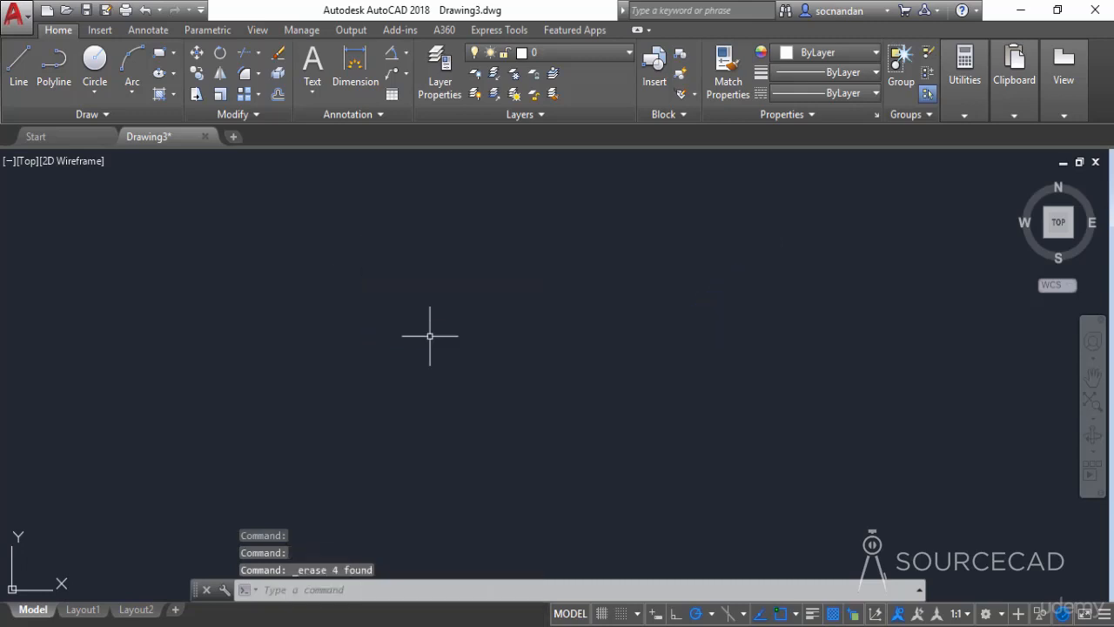
Start a polyline with a vertical segment, continued from its upper end by a semicircular arc about 99.5 units across
click(52, 70)
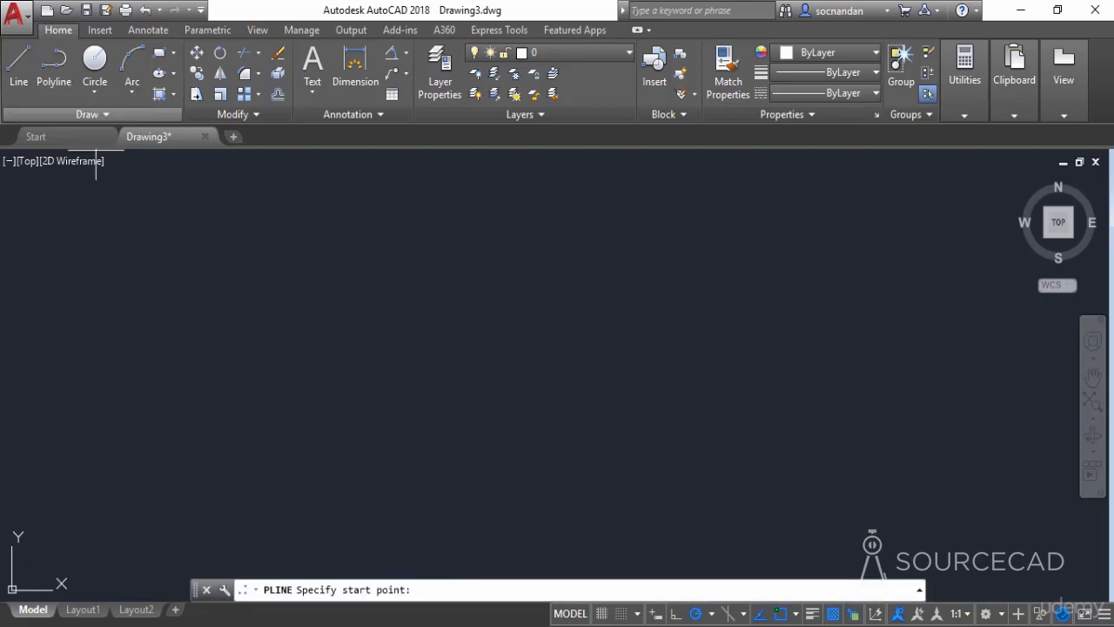
click(368, 445)
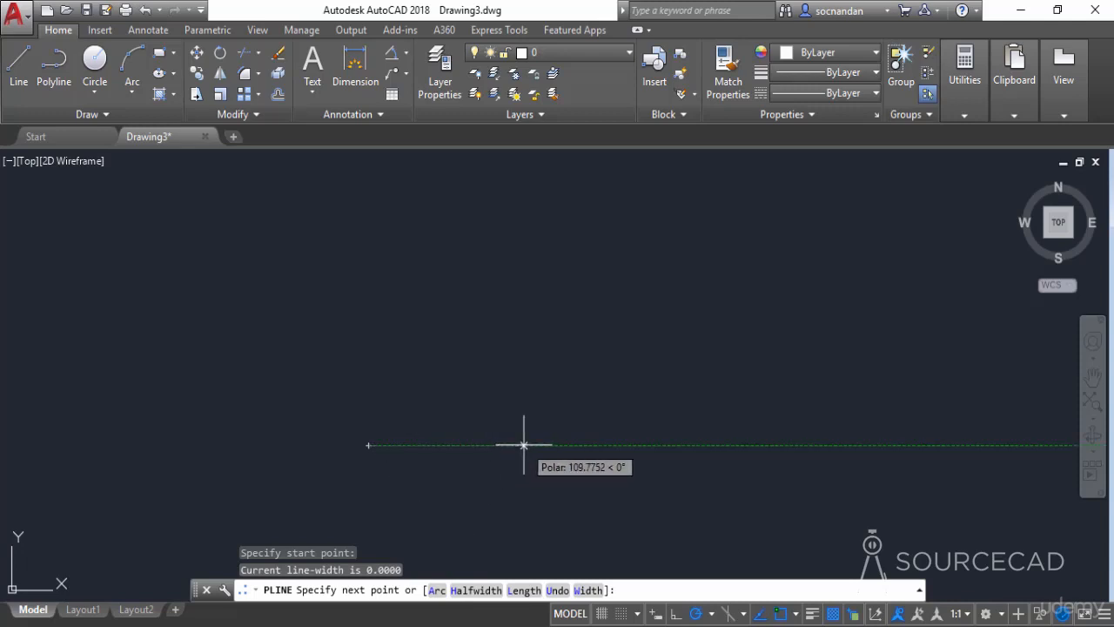
click(368, 297)
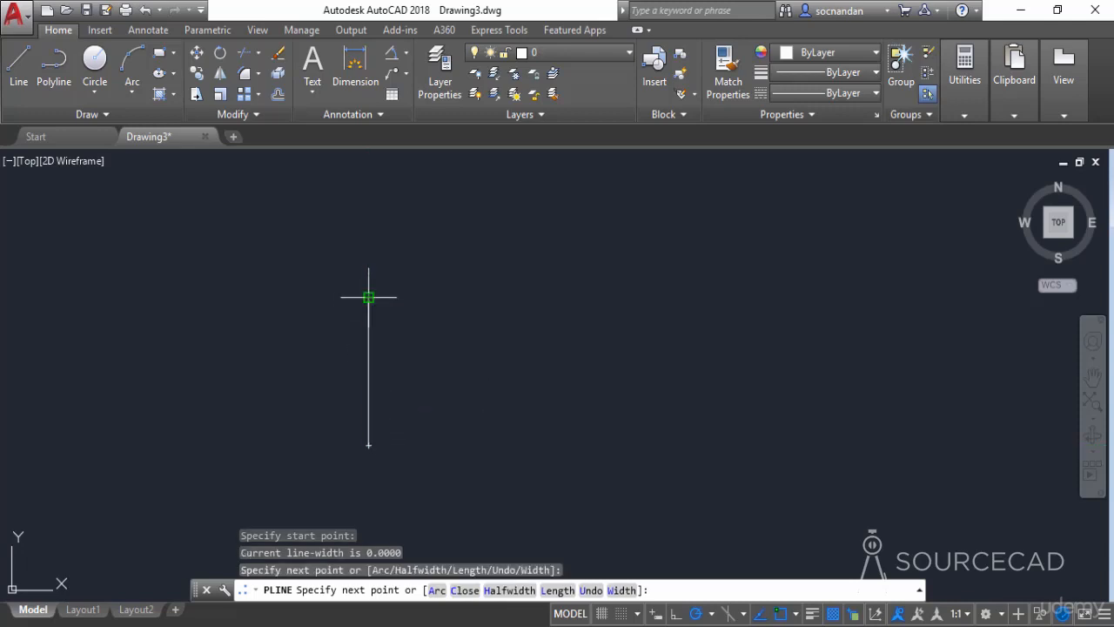
click(437, 590)
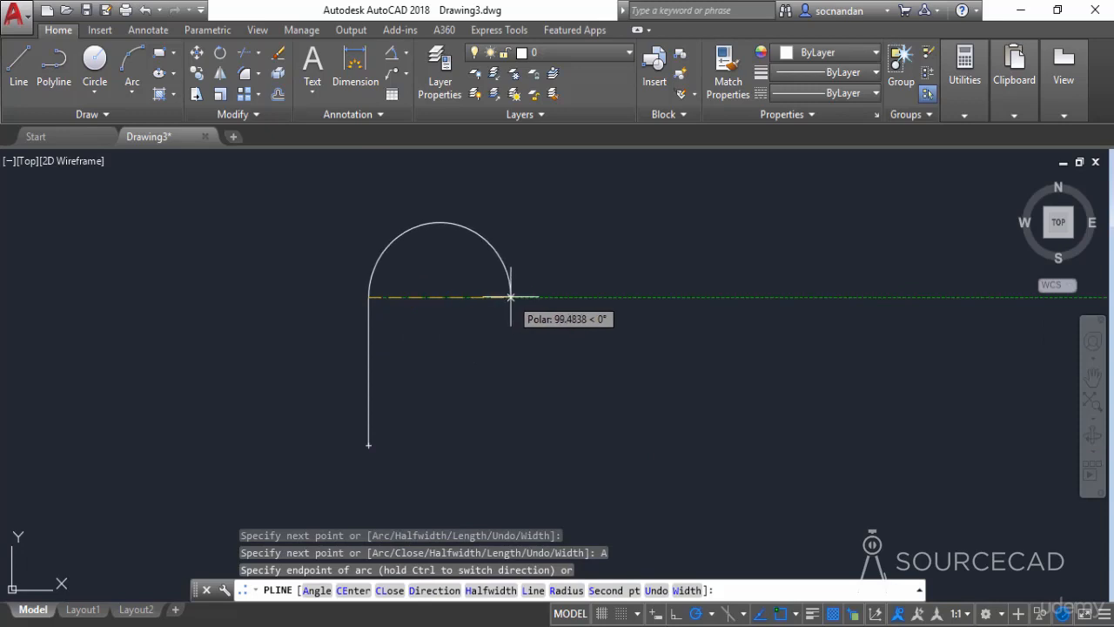
click(511, 297)
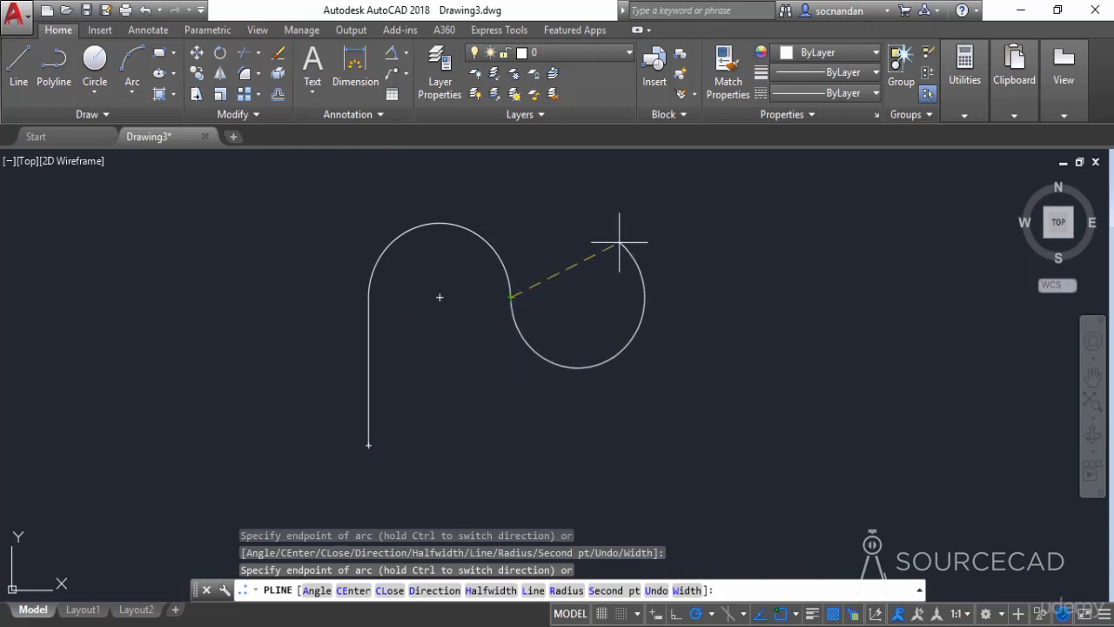
Switch the polyline back to straight segments and complete the arch outline with a vertical side and a horizontal base to the start point
click(532, 591)
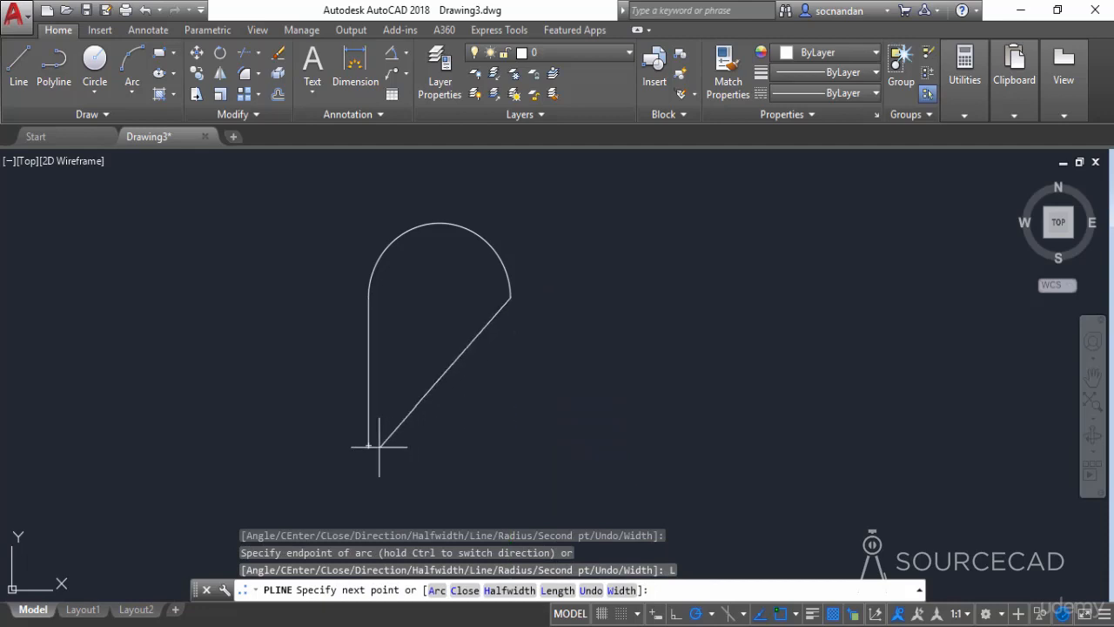
click(510, 446)
click(368, 446)
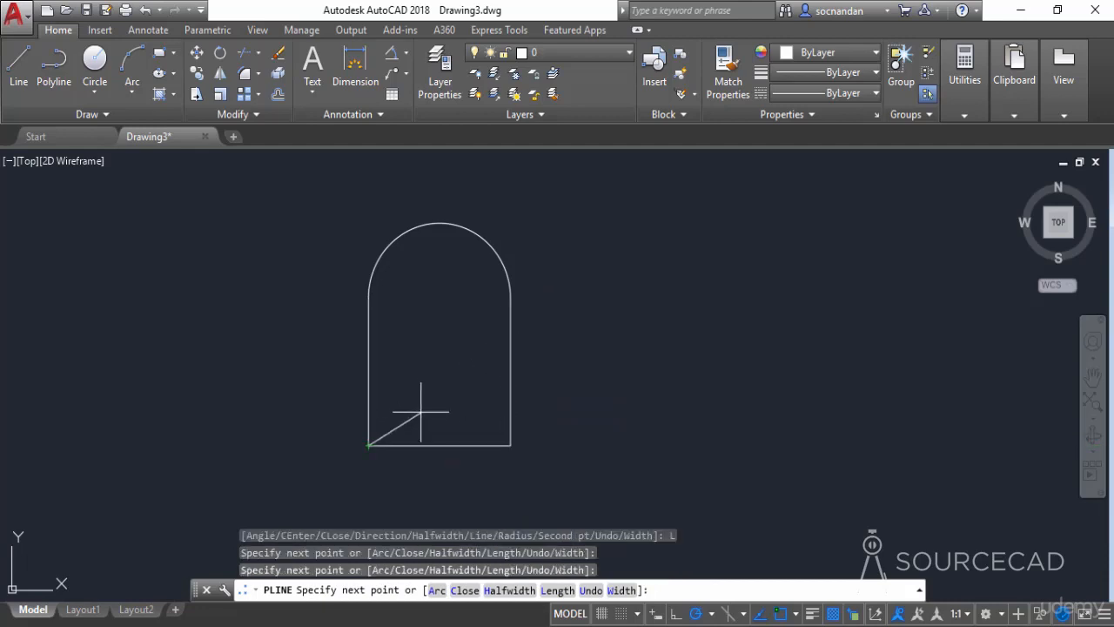
key(Return)
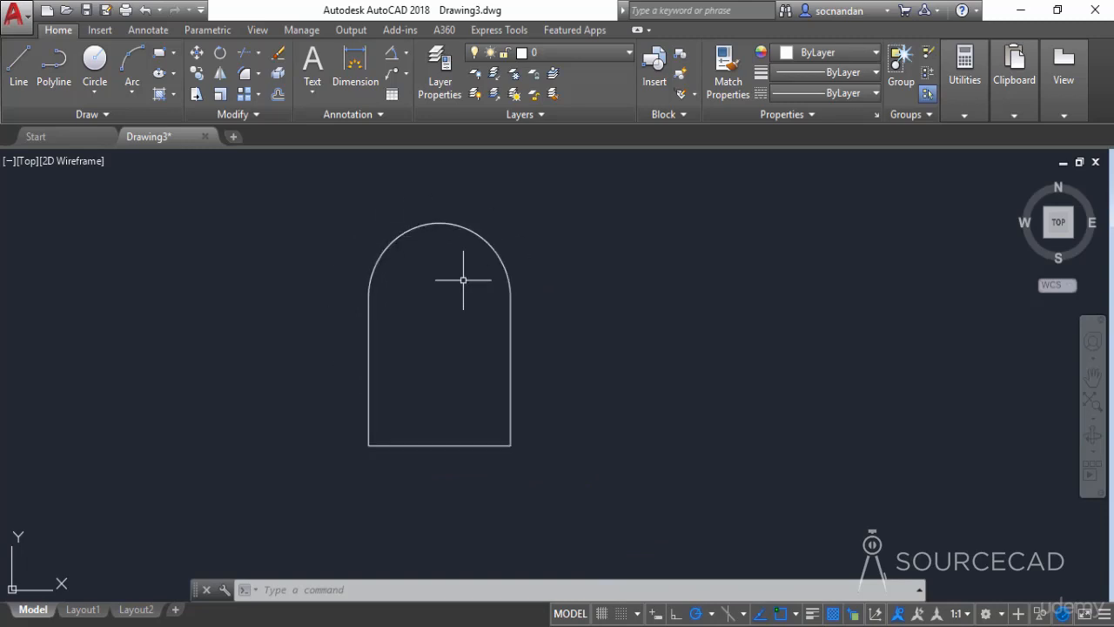
Start a new polyline to the right of the arch with a starting and ending half-width of 10
mouse_move(463, 280)
middle_down()
mouse_move(398, 321)
mouse_move(282, 319)
middle_up()
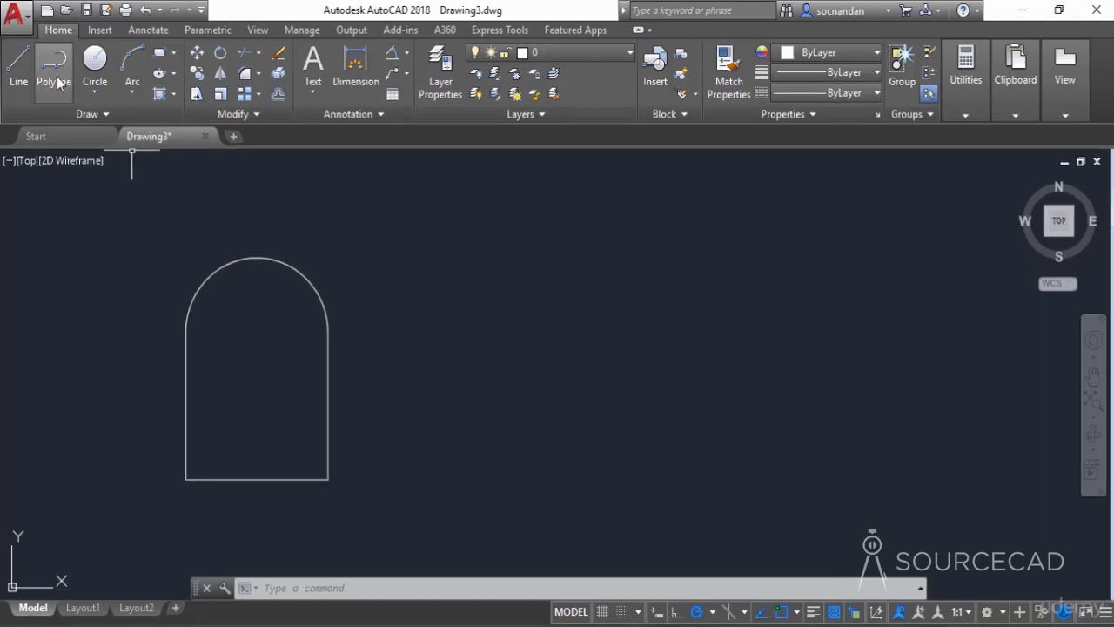
click(58, 81)
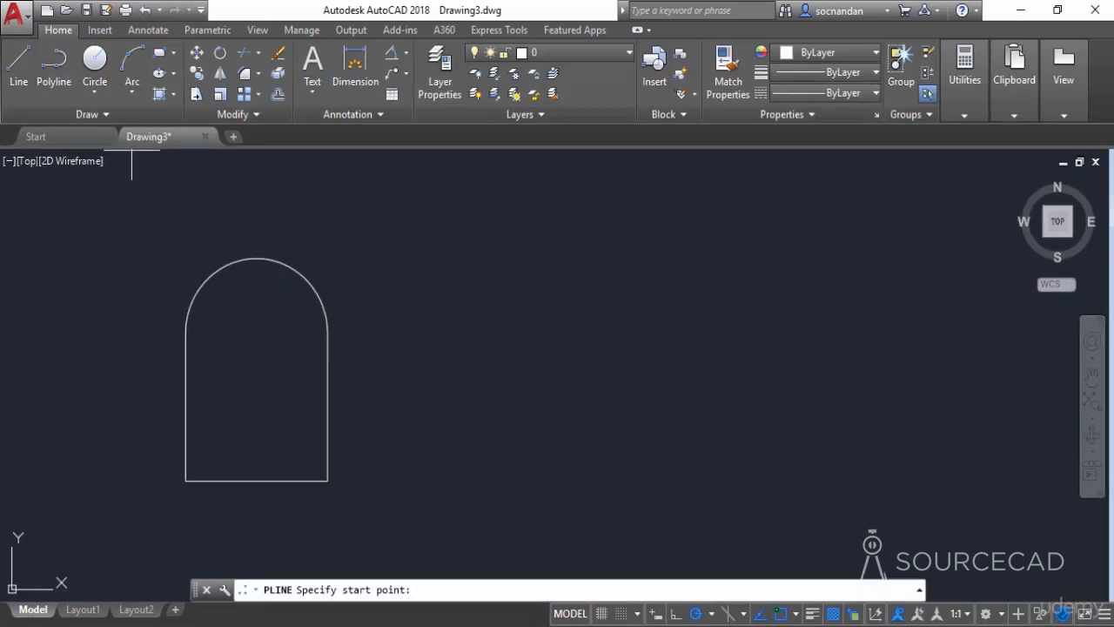
click(456, 473)
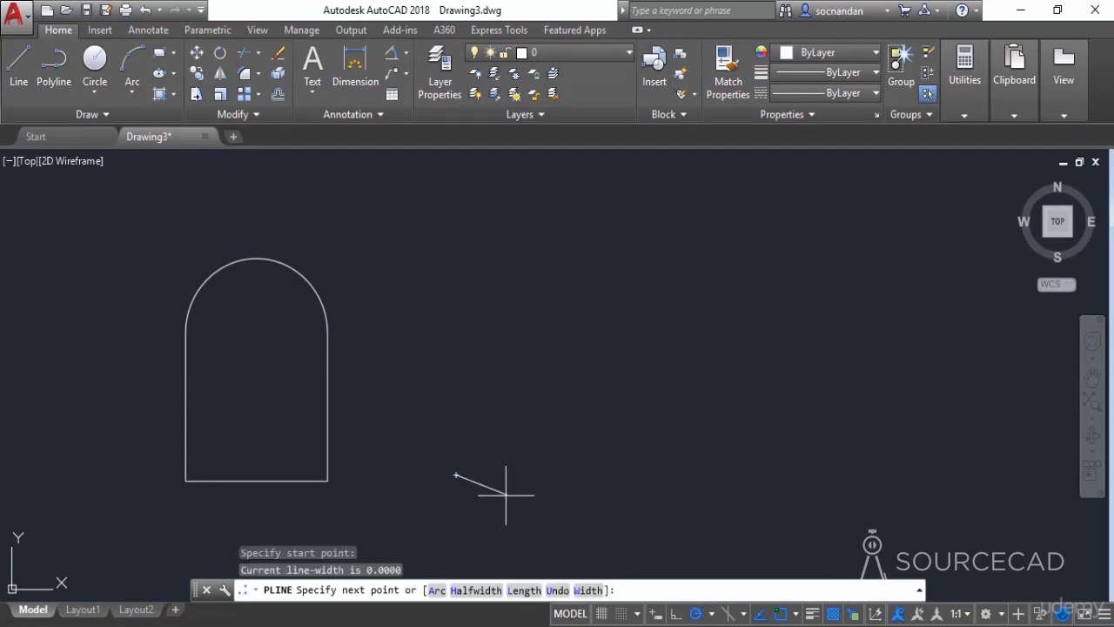
click(476, 599)
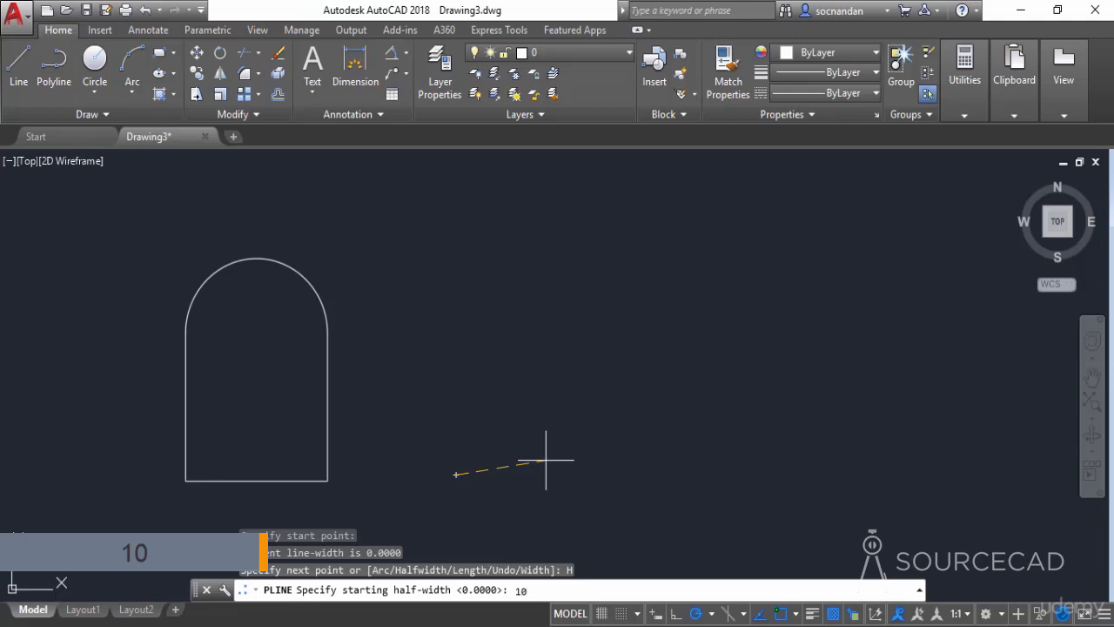
text(10)
key(Return)
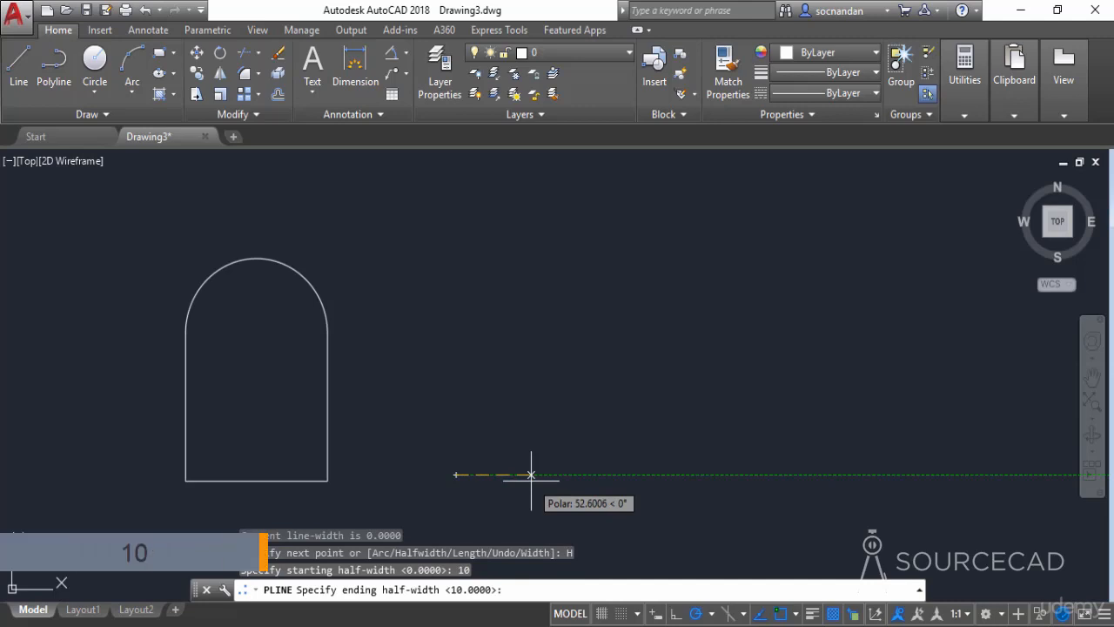
key(Return)
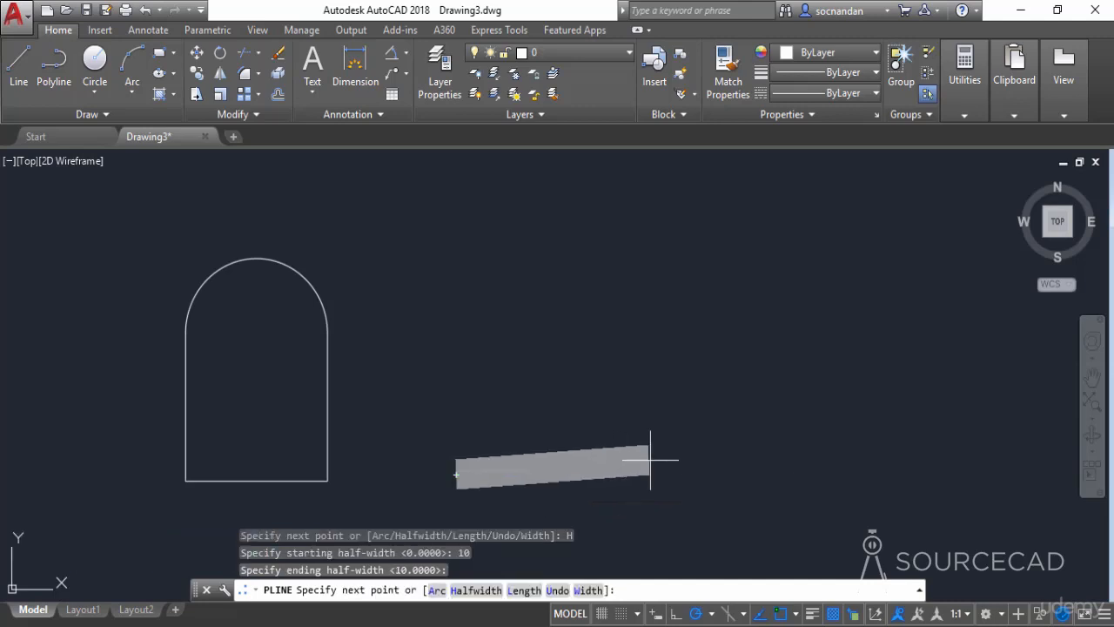
Draw four thick segments forming a roughly rectangular frame back to the start point and finish the polyline without the Close option
click(768, 474)
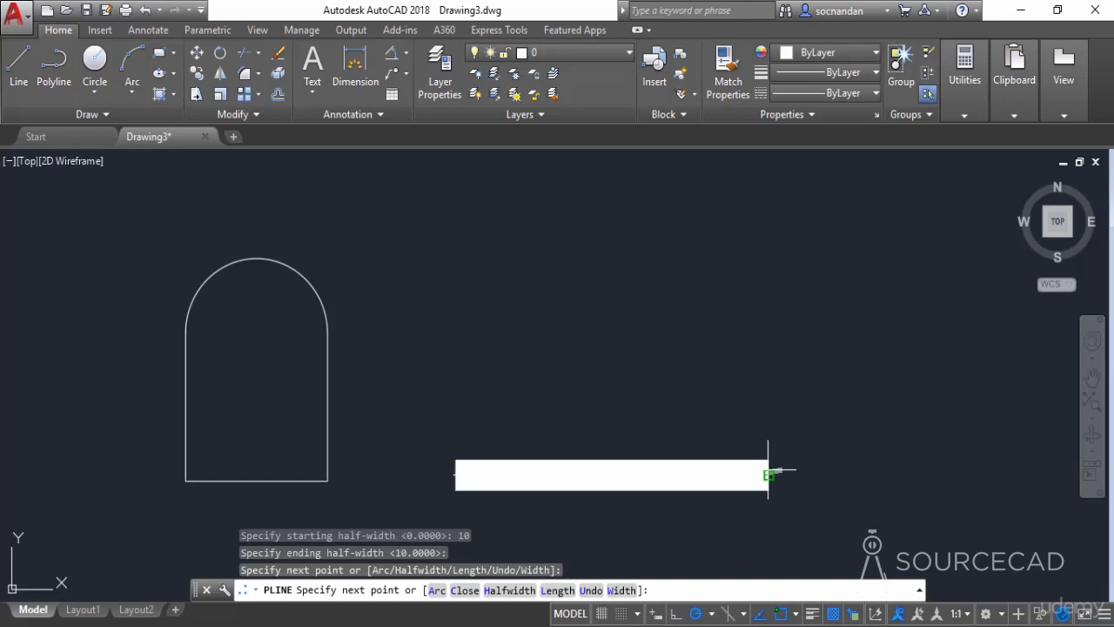
click(768, 236)
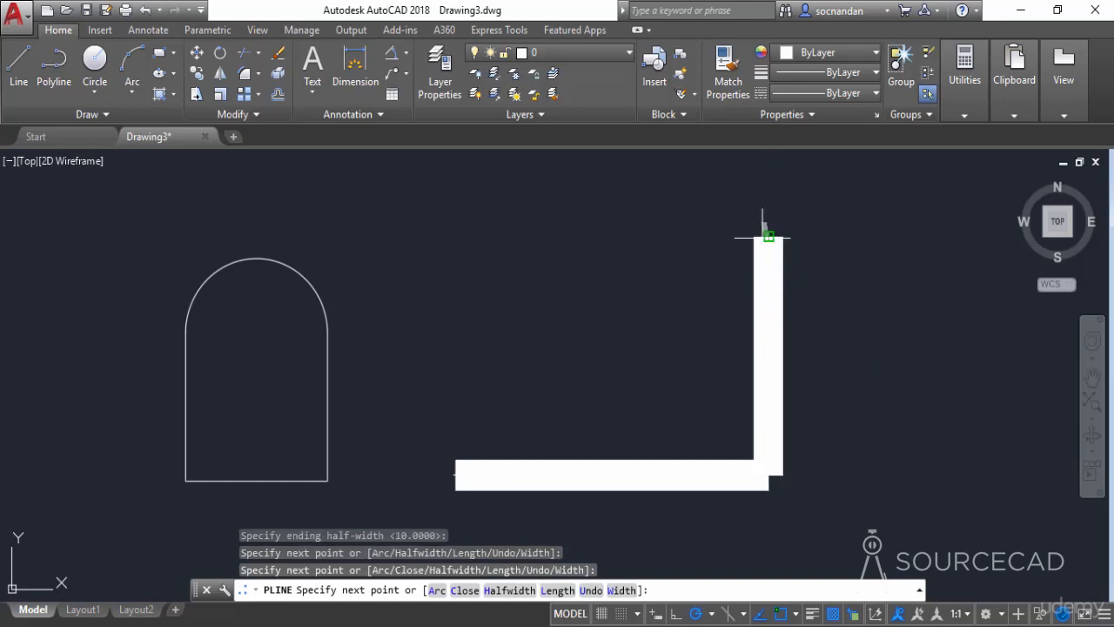
click(466, 236)
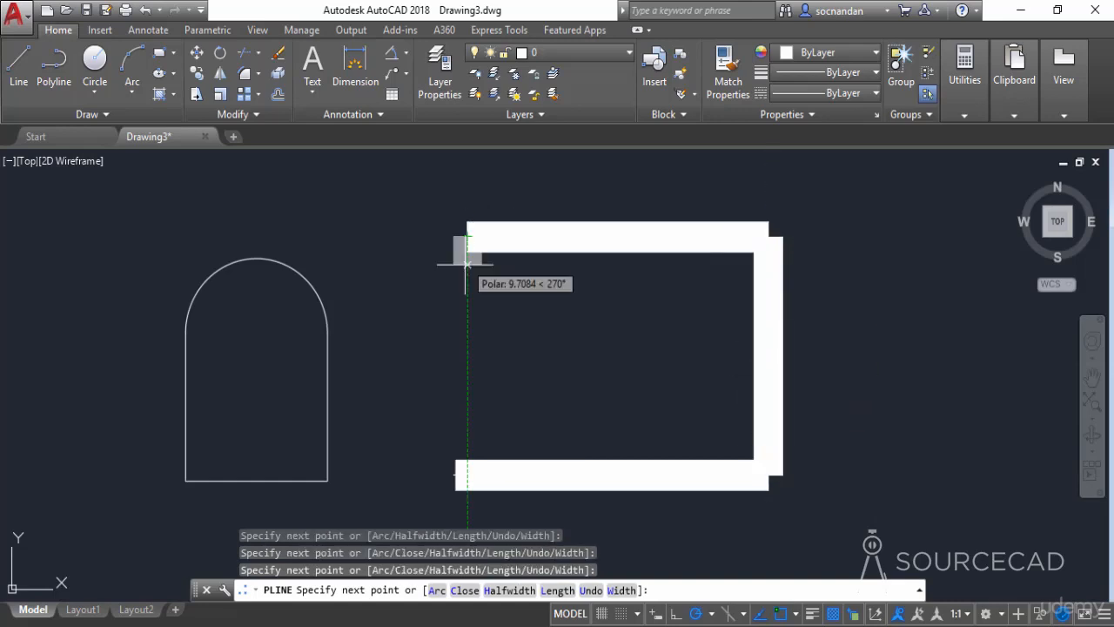
click(455, 475)
right_click(551, 358)
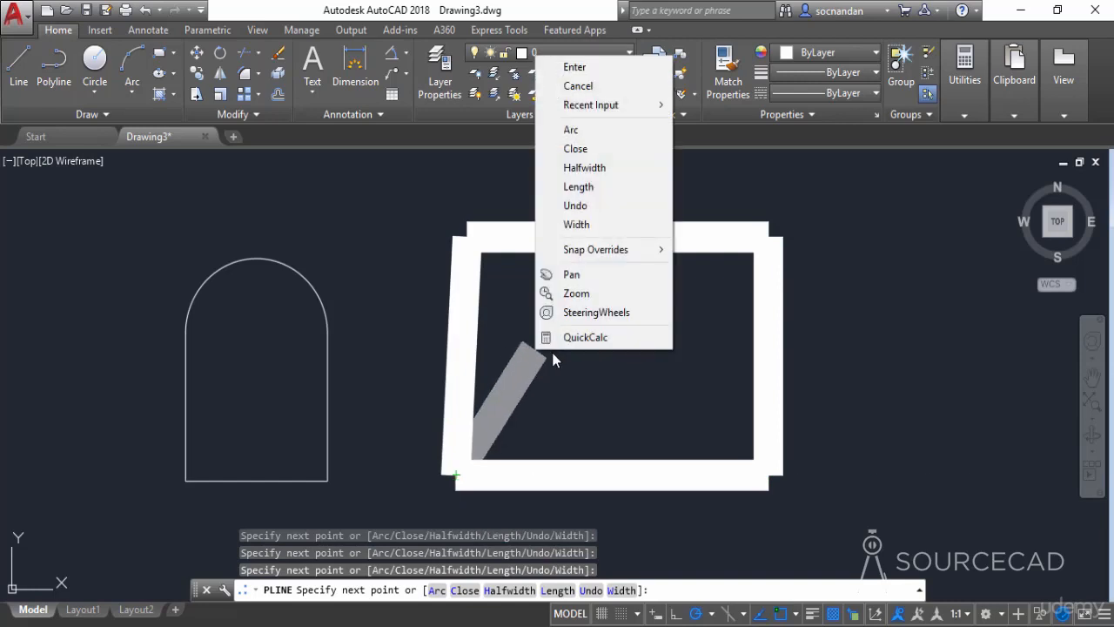
click(575, 67)
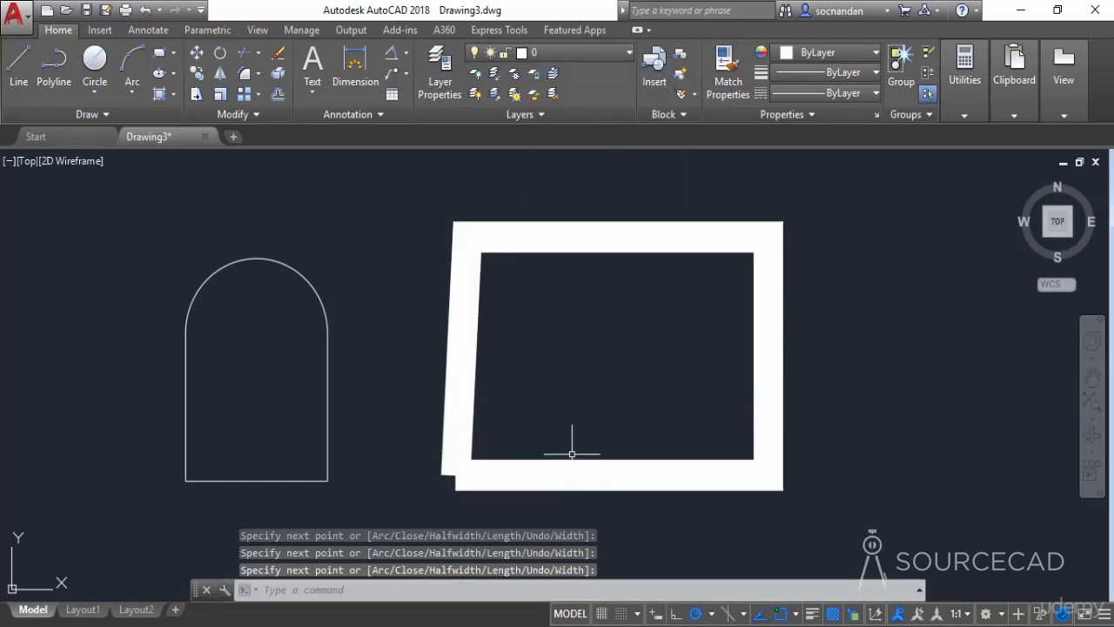
Erase the thick rectangular frame to the right of the arch outline
click(822, 434)
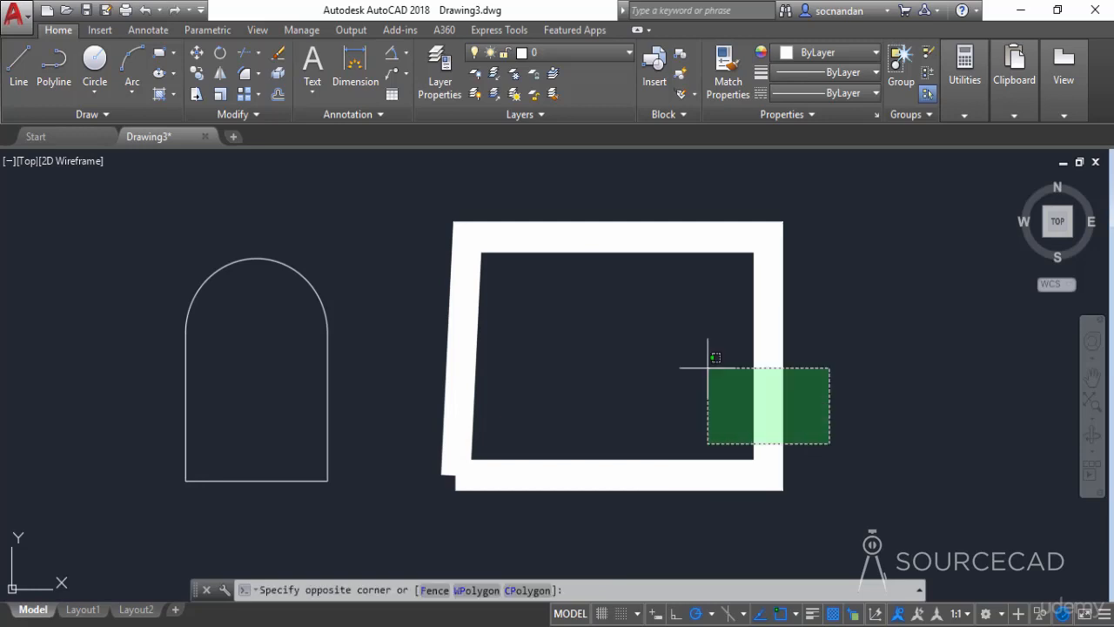
click(626, 328)
right_click(627, 327)
click(665, 312)
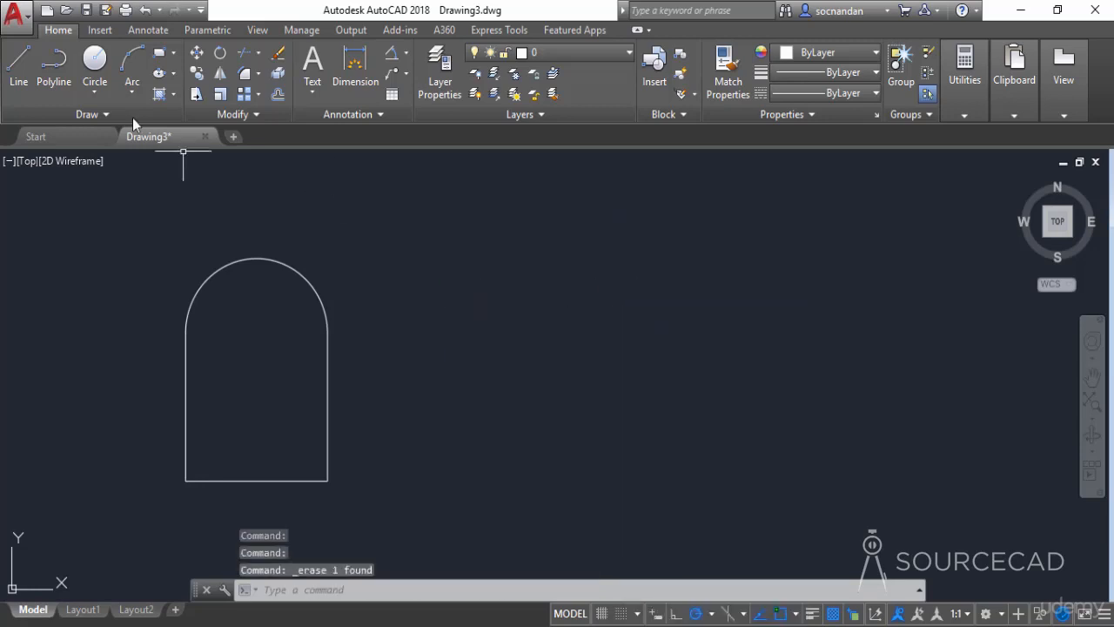
Start a new polyline to the right of the arch and set its starting and ending half-width to 0
click(54, 60)
click(458, 430)
click(462, 589)
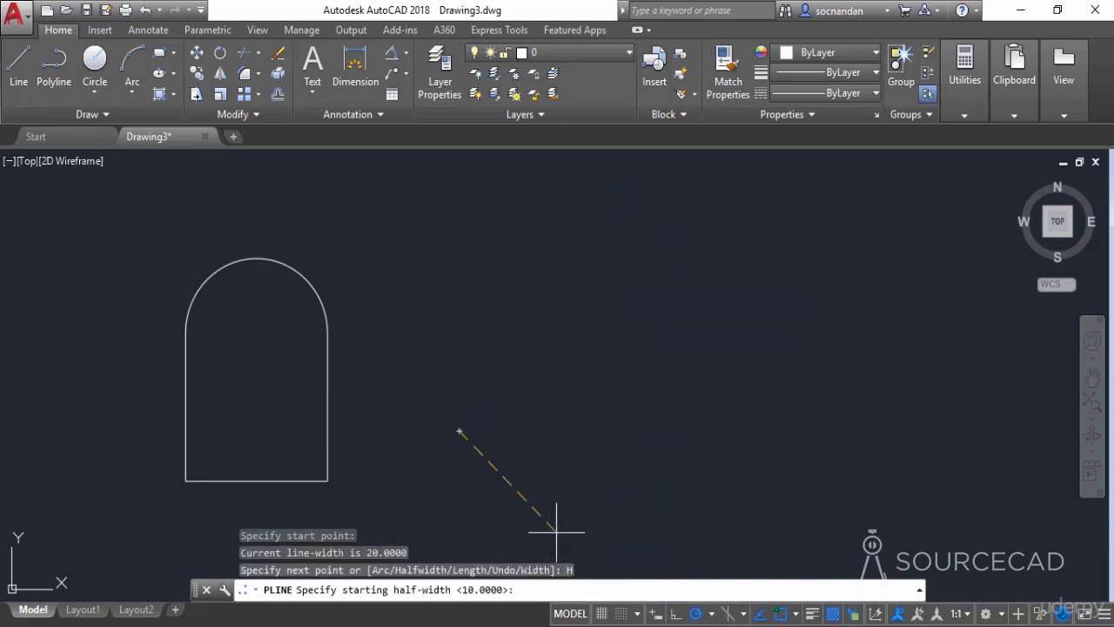
key(Return)
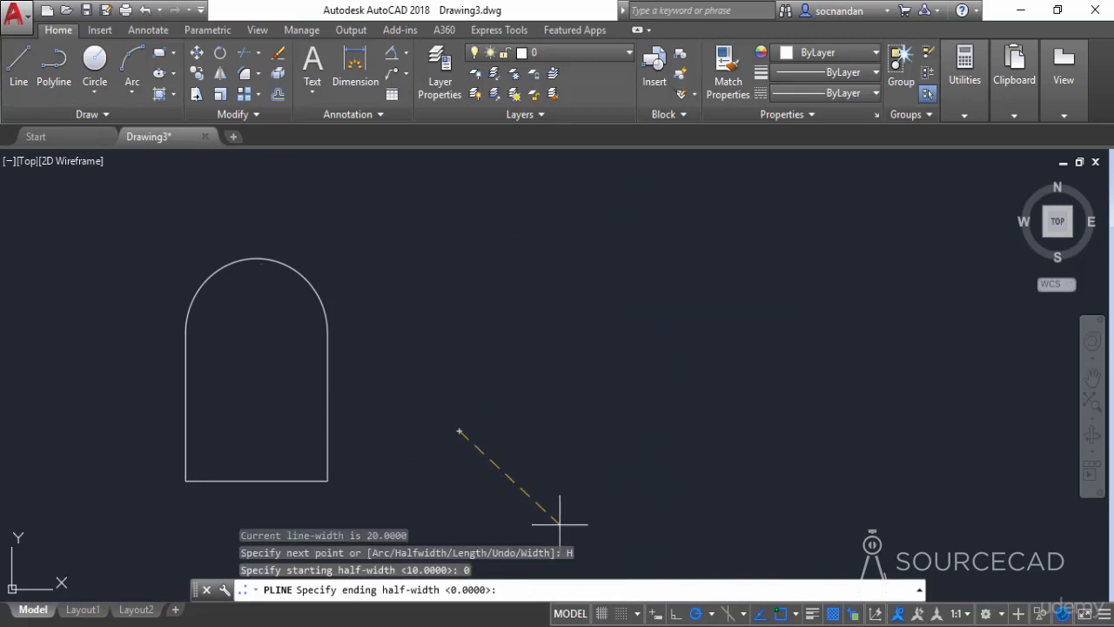
key(Return)
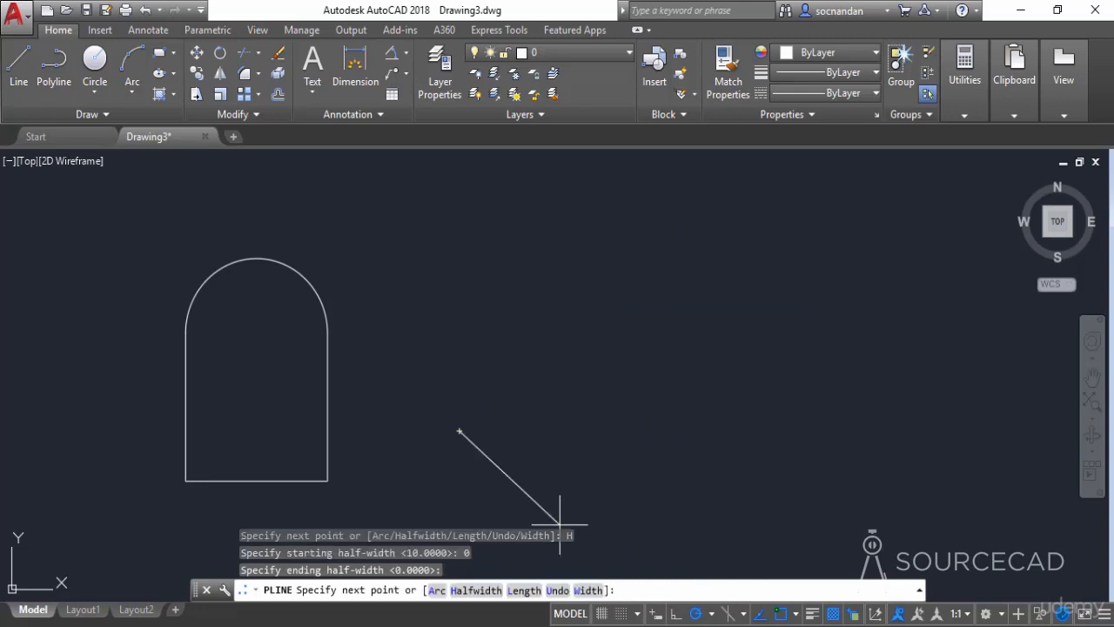
Set the polyline's starting and ending width to 20 and draw four segments as a roughly rectangular frame back to the start point
click(588, 590)
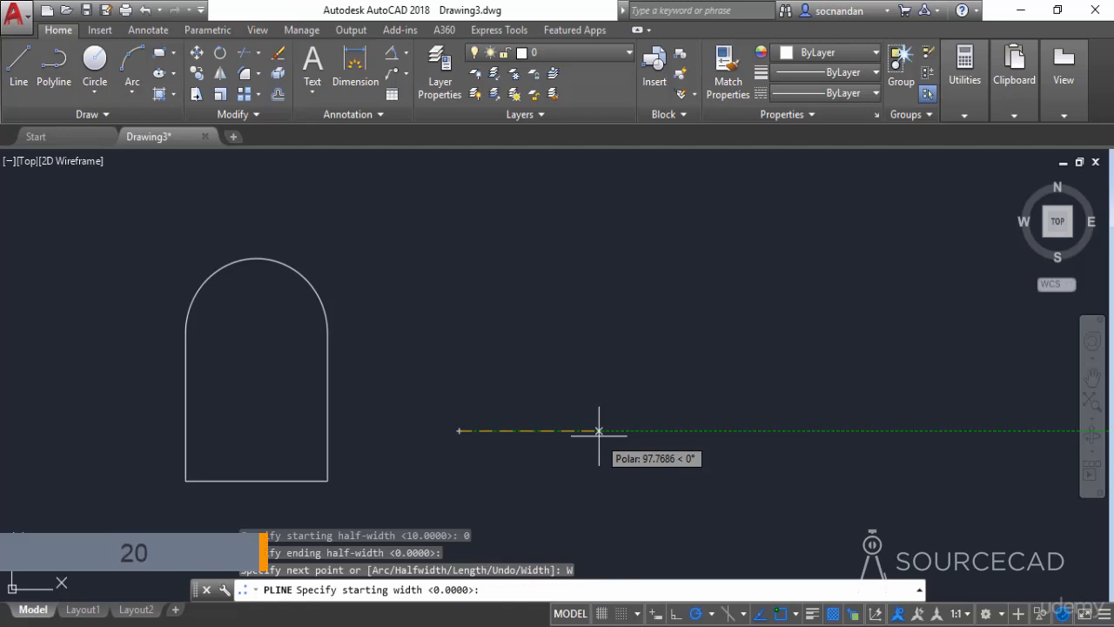
key(Return)
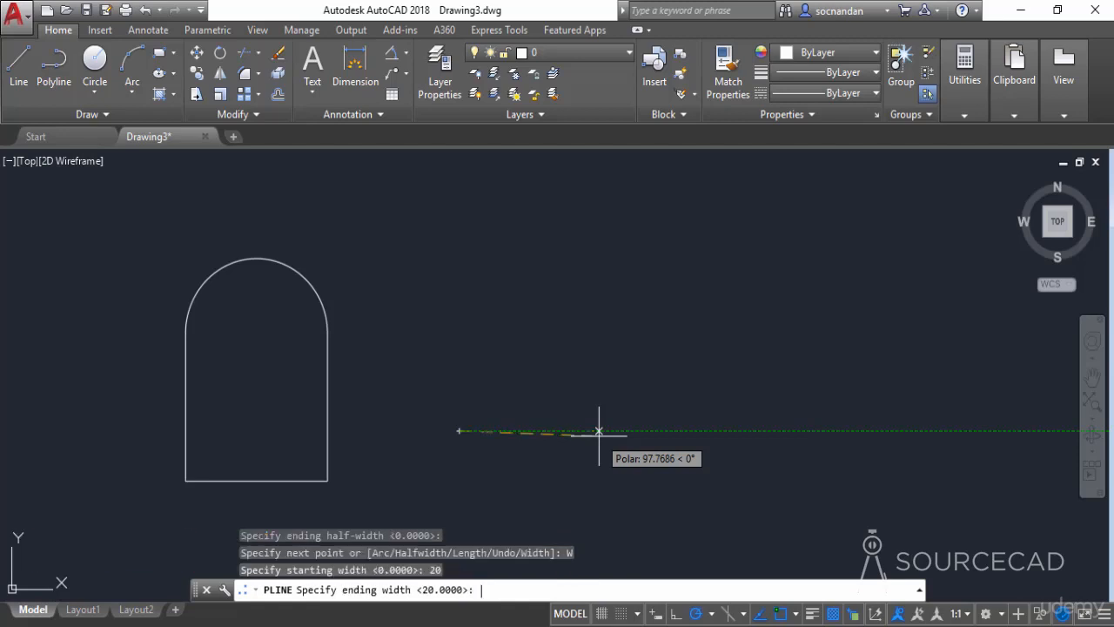
key(Return)
click(747, 430)
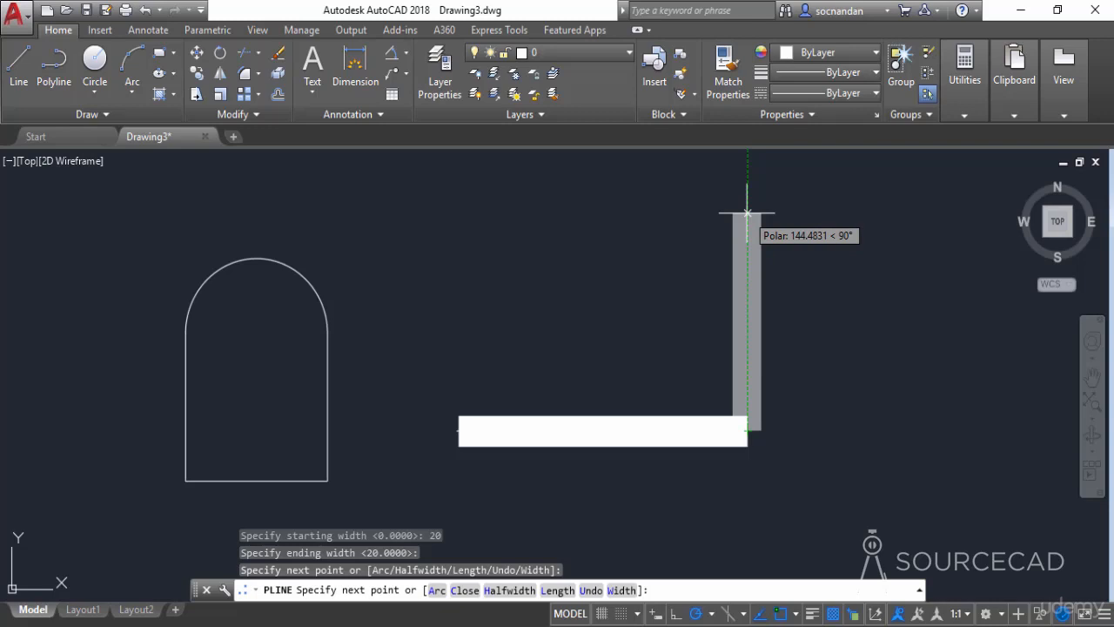
click(747, 213)
click(489, 227)
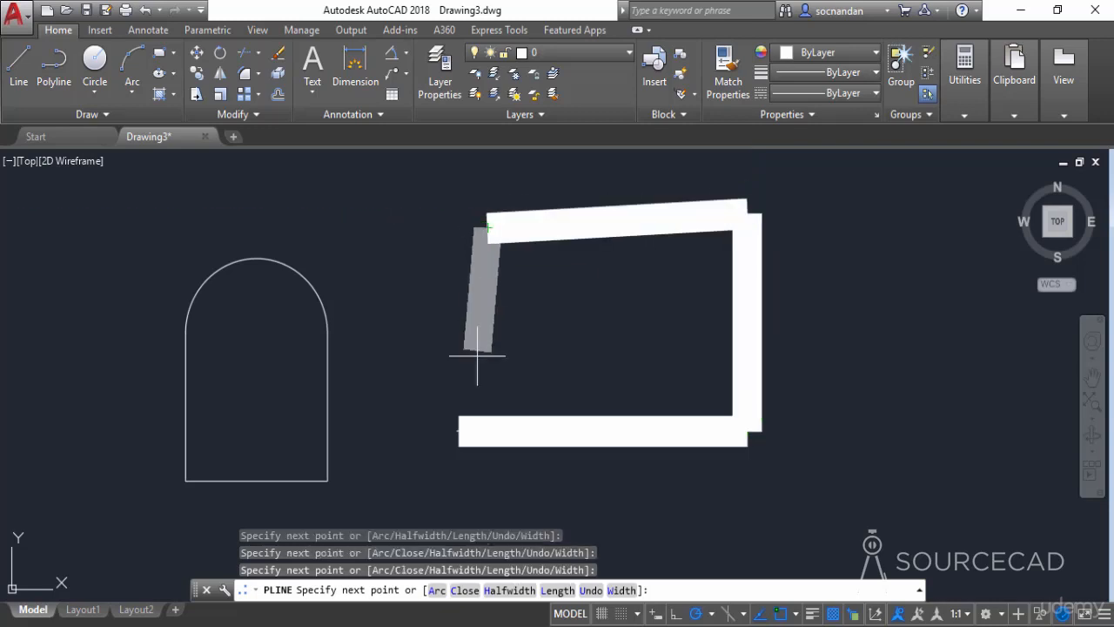
click(458, 430)
right_click(559, 310)
click(581, 320)
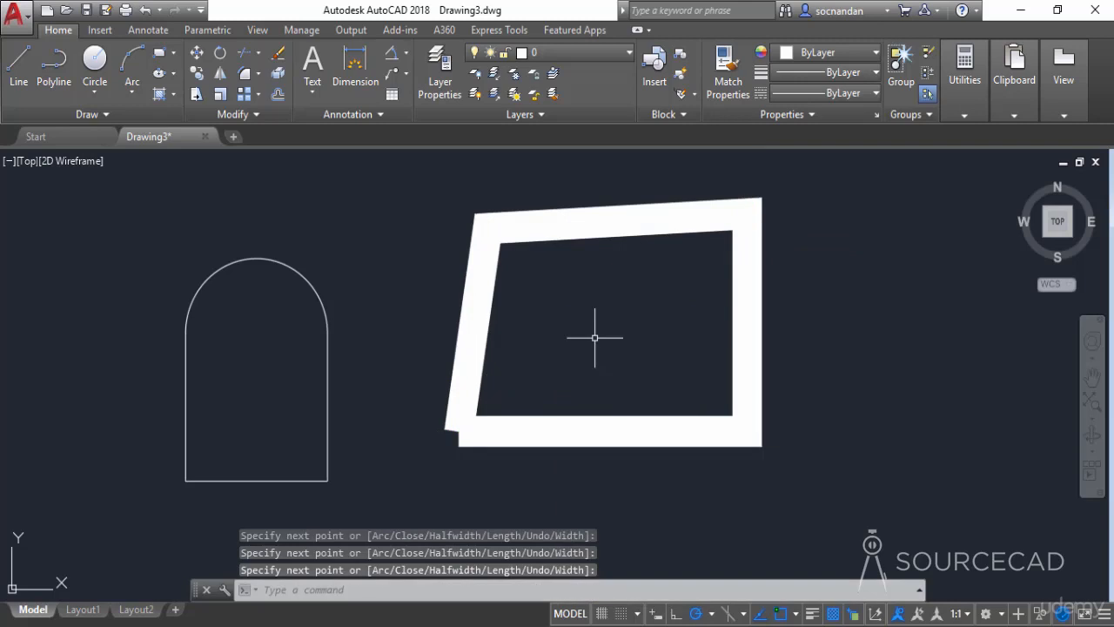
Erase the frame drawn with the 20-unit width
click(593, 335)
click(403, 303)
right_click(403, 182)
click(444, 312)
Start another polyline to the right of the arch with a starting and ending width of 0
click(53, 63)
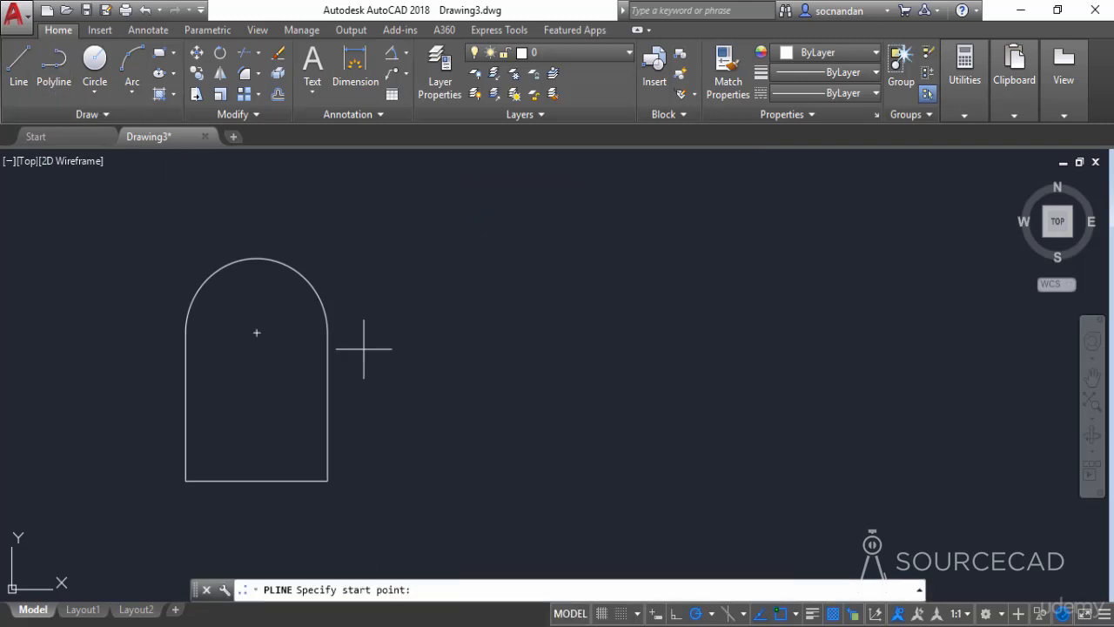
click(428, 373)
click(592, 590)
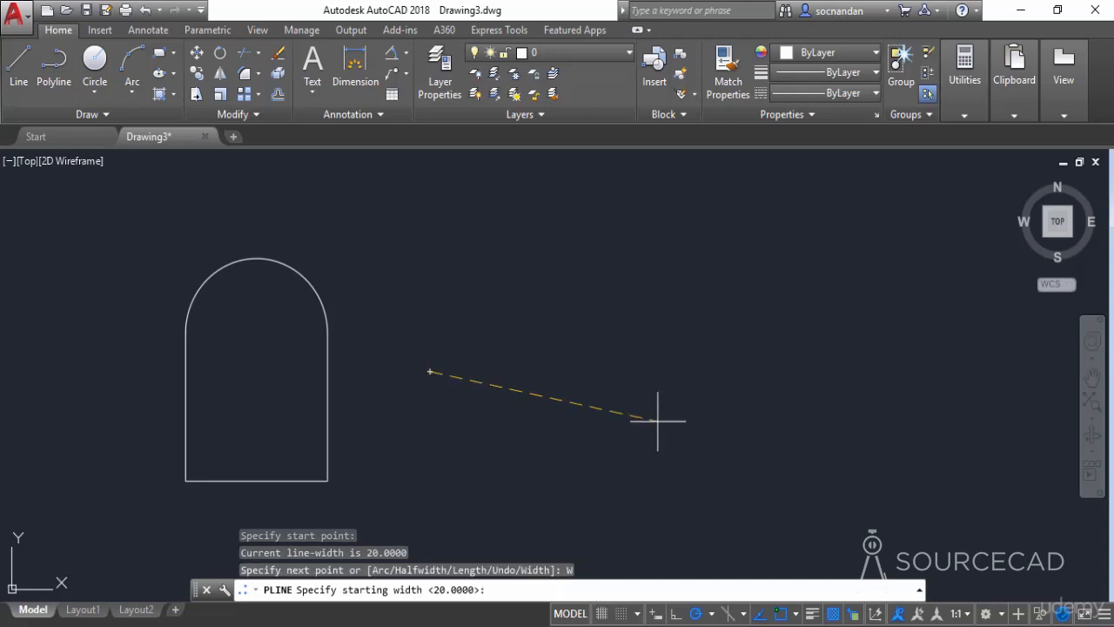
text(0)
key(Return)
key(Return)
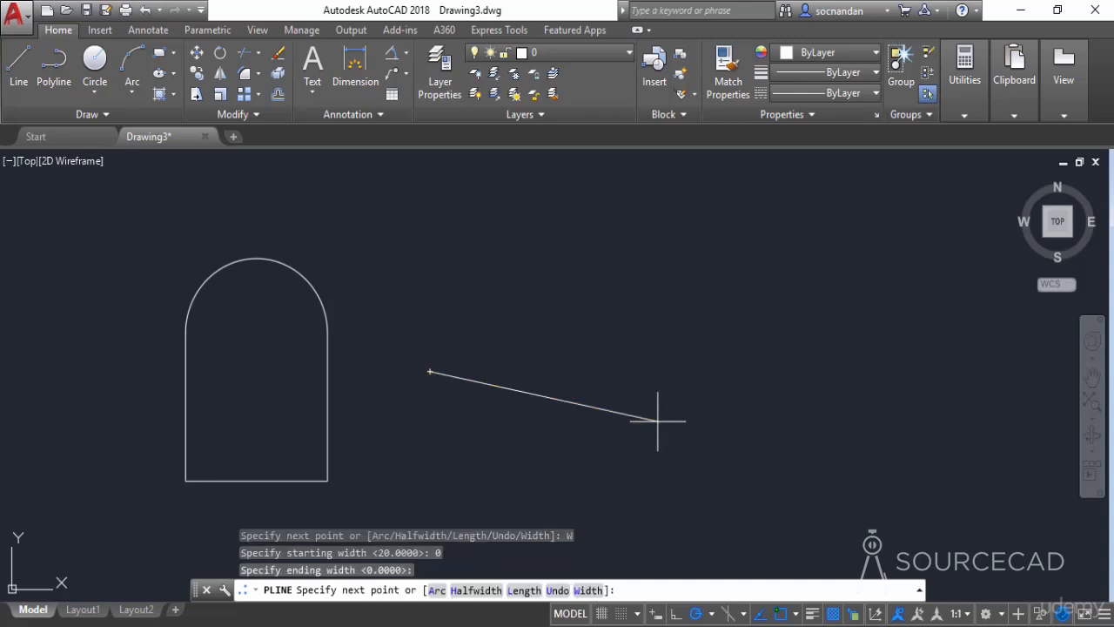
Draw three thin straight segments as an open shape, the last one running horizontally, and finish the polyline
click(687, 316)
click(758, 430)
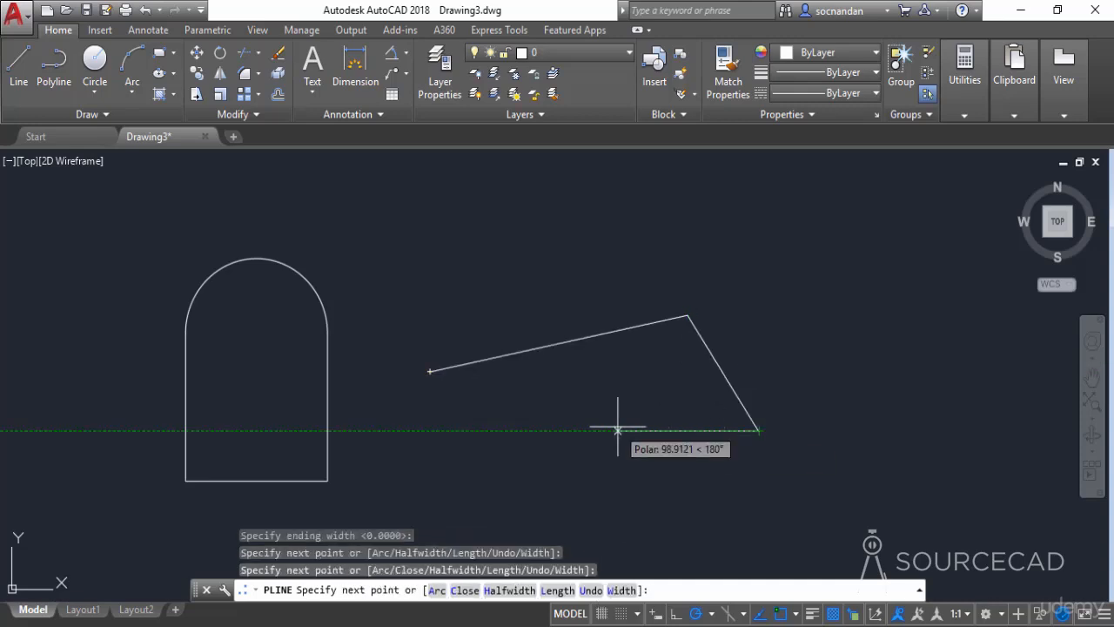
click(618, 430)
right_click(676, 273)
click(682, 283)
Erase the arch outline and the thin open polyline to empty the drawing
click(787, 441)
click(266, 250)
right_click(348, 234)
click(414, 337)
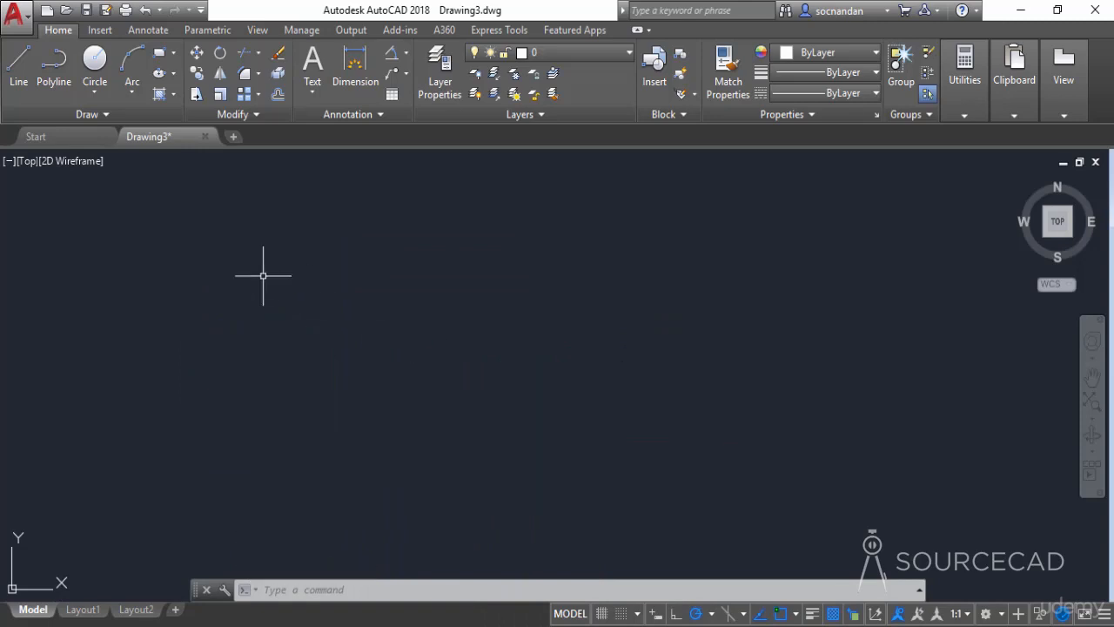
Draw a wavy, open loop with Spline Fit through twelve fit points, ending just short of the start point
click(94, 118)
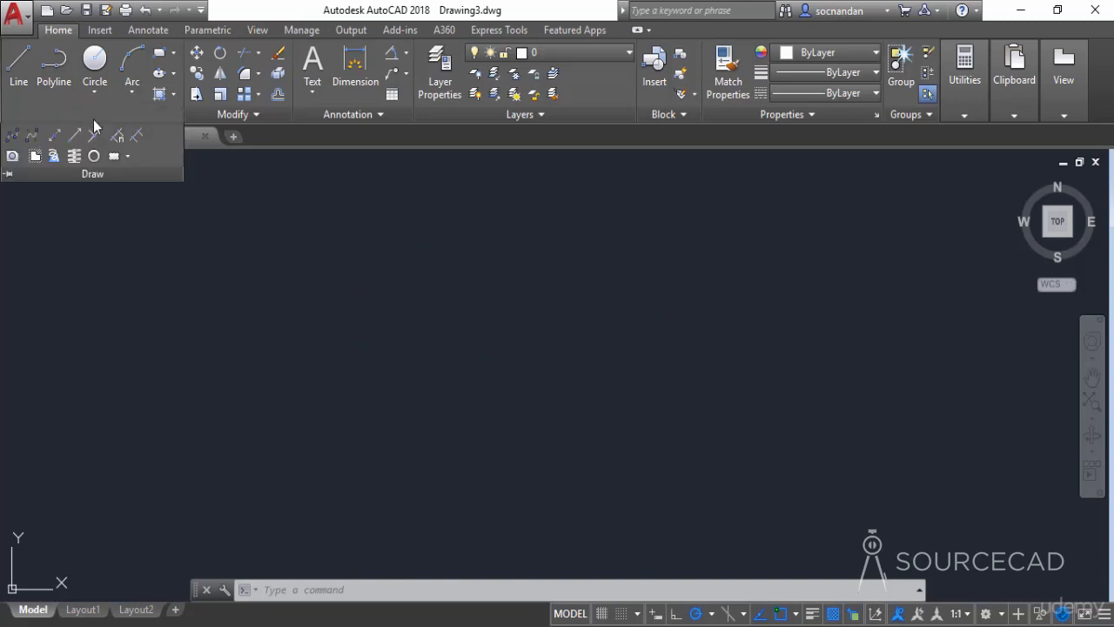
click(11, 135)
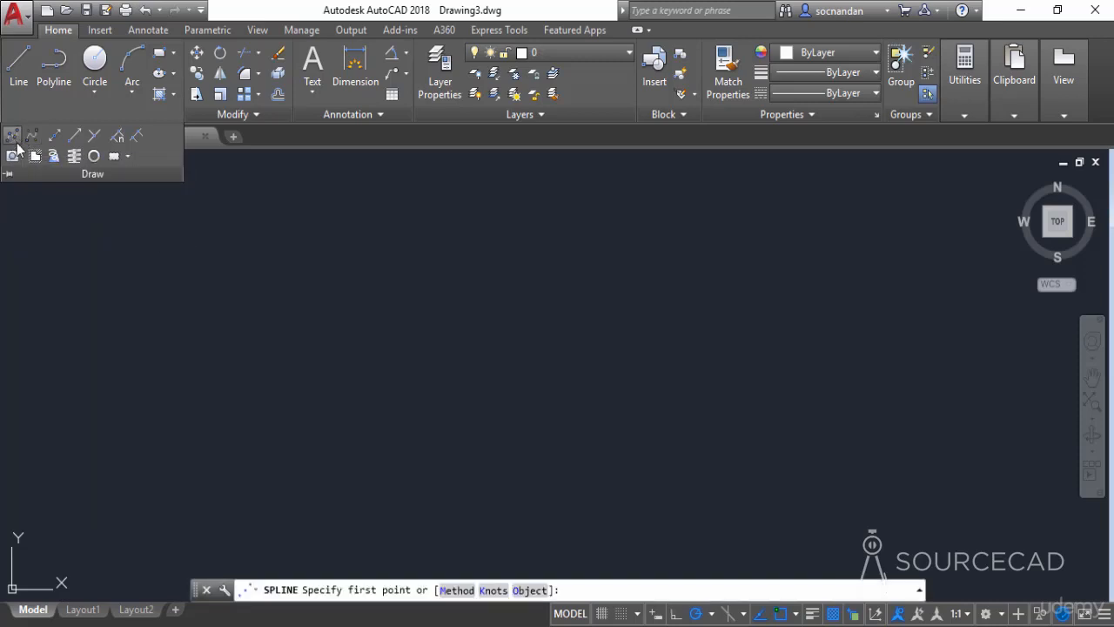
click(334, 407)
click(407, 317)
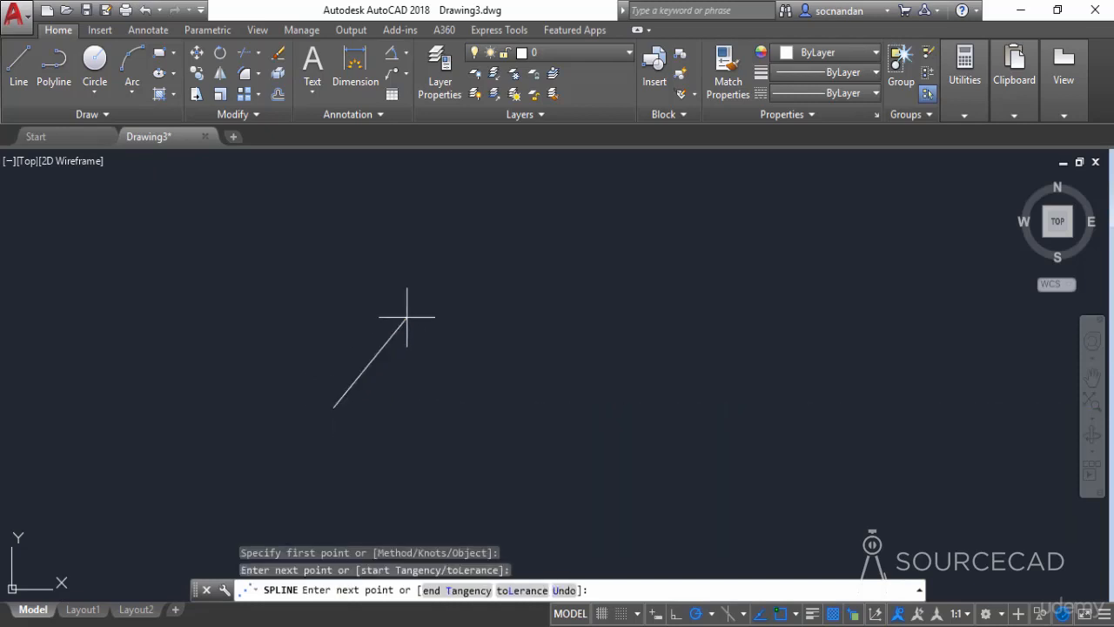
click(495, 405)
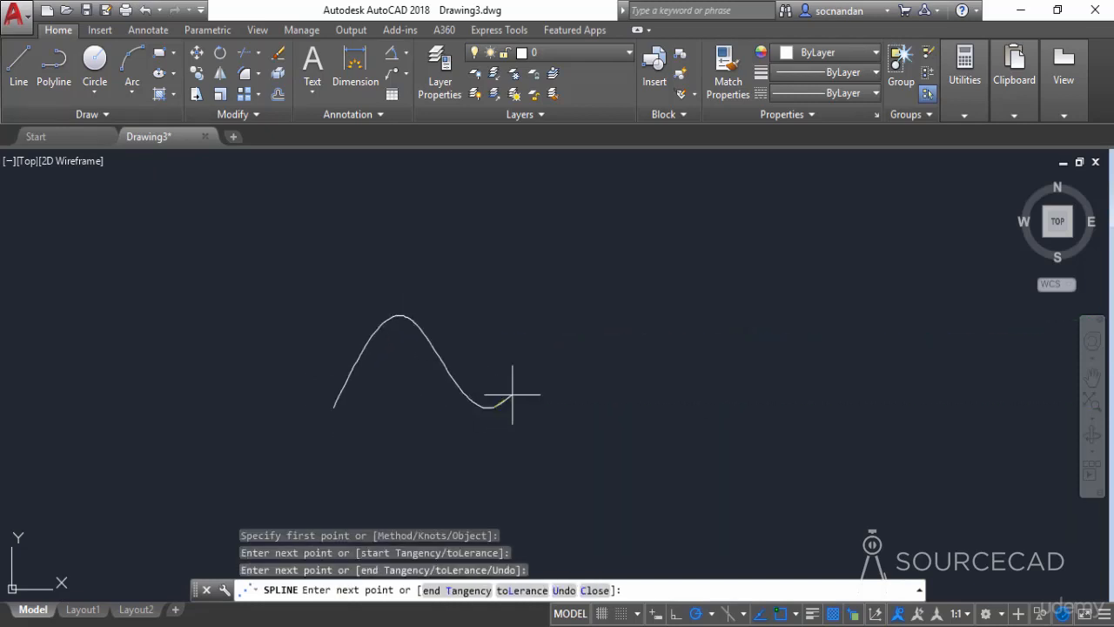
click(628, 311)
click(744, 383)
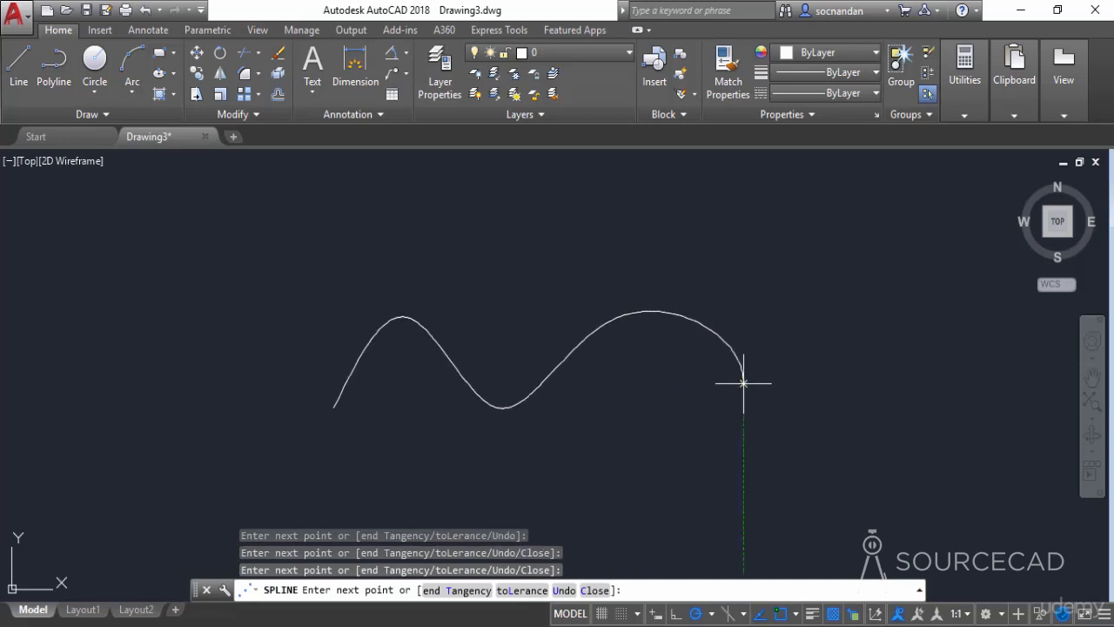
click(688, 501)
click(629, 451)
click(440, 517)
click(371, 457)
click(157, 407)
click(258, 297)
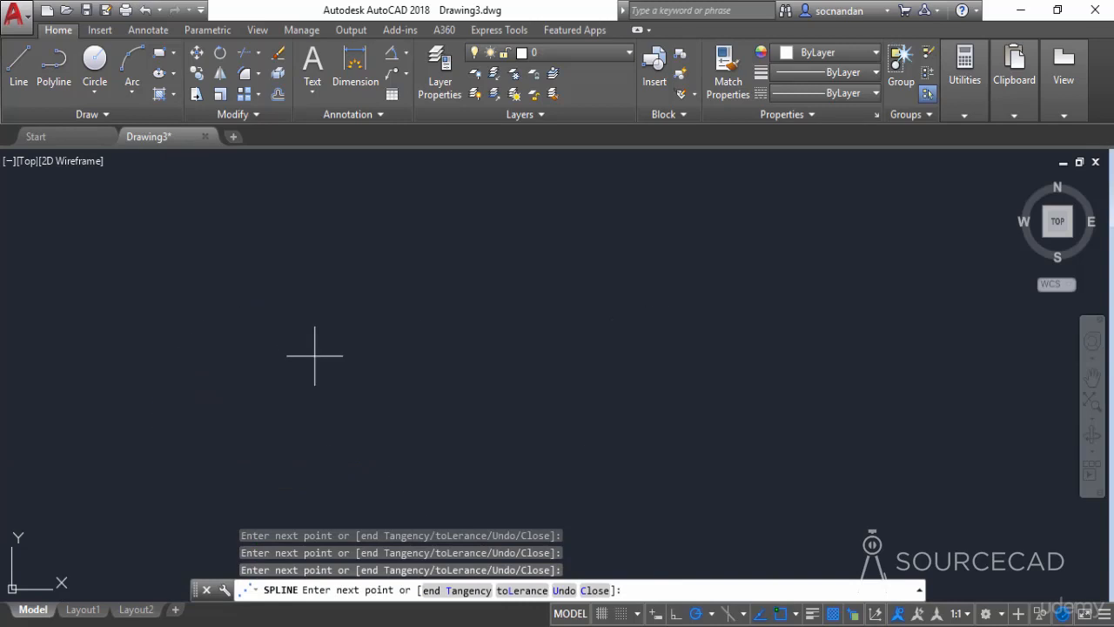
key(Return)
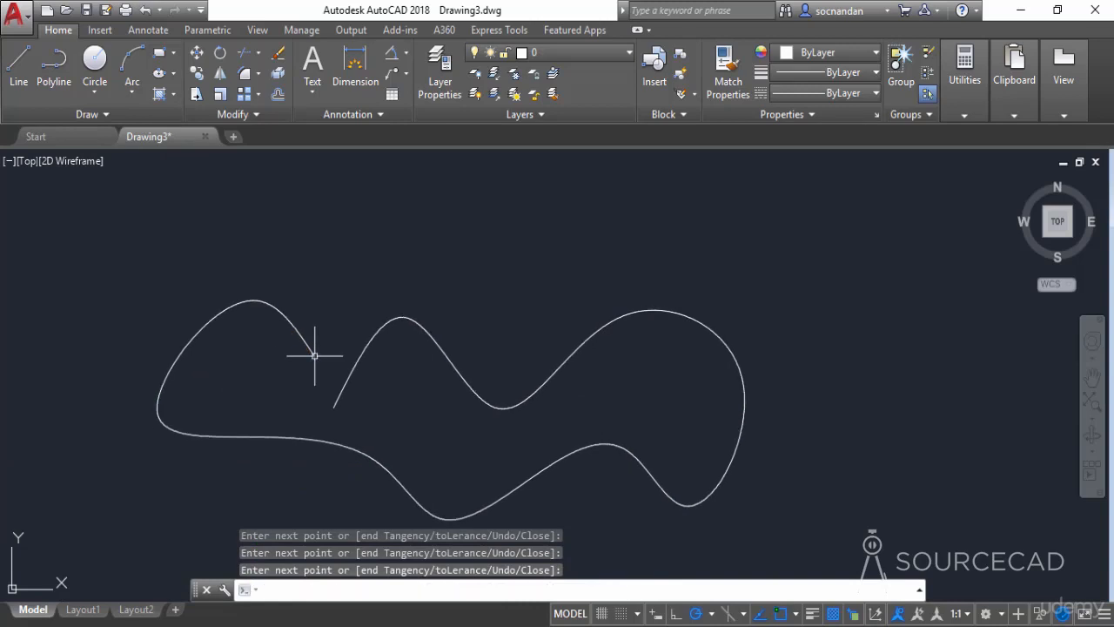
Select the finished spline and examine where its fit points lie along the curve
click(291, 318)
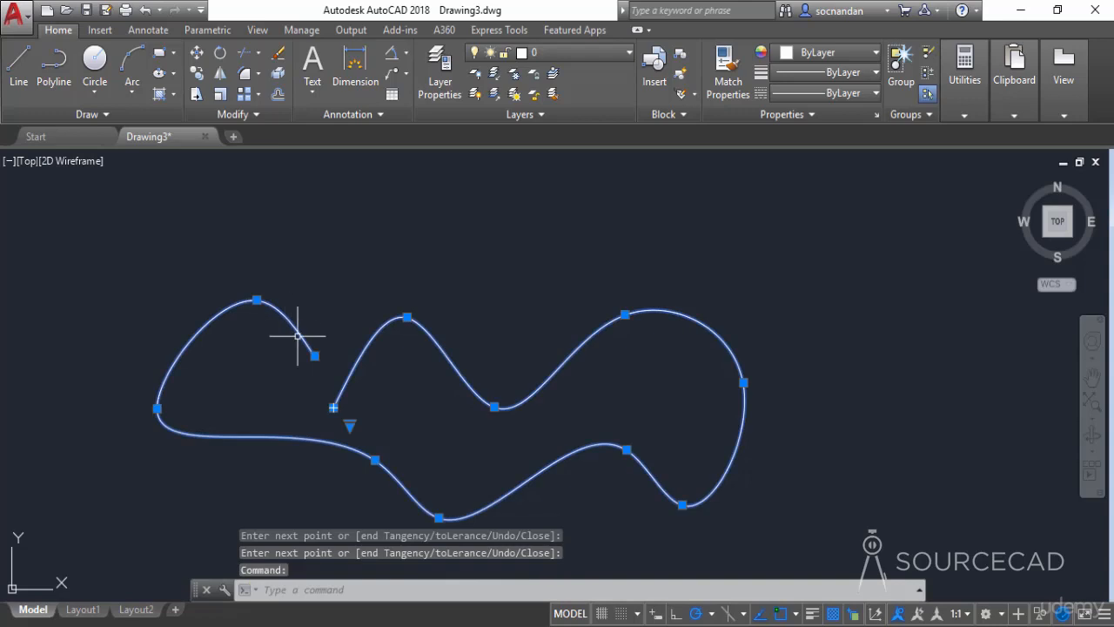
mouse_move(314, 356)
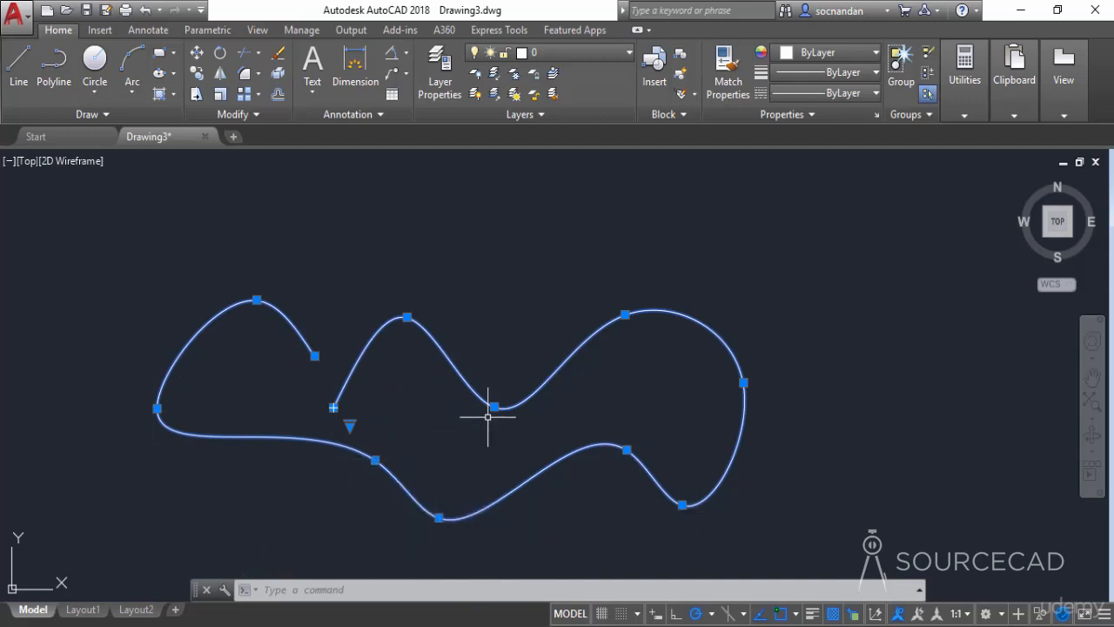
scroll(552, 420, down, 4)
middle_drag(776, 415, 454, 402)
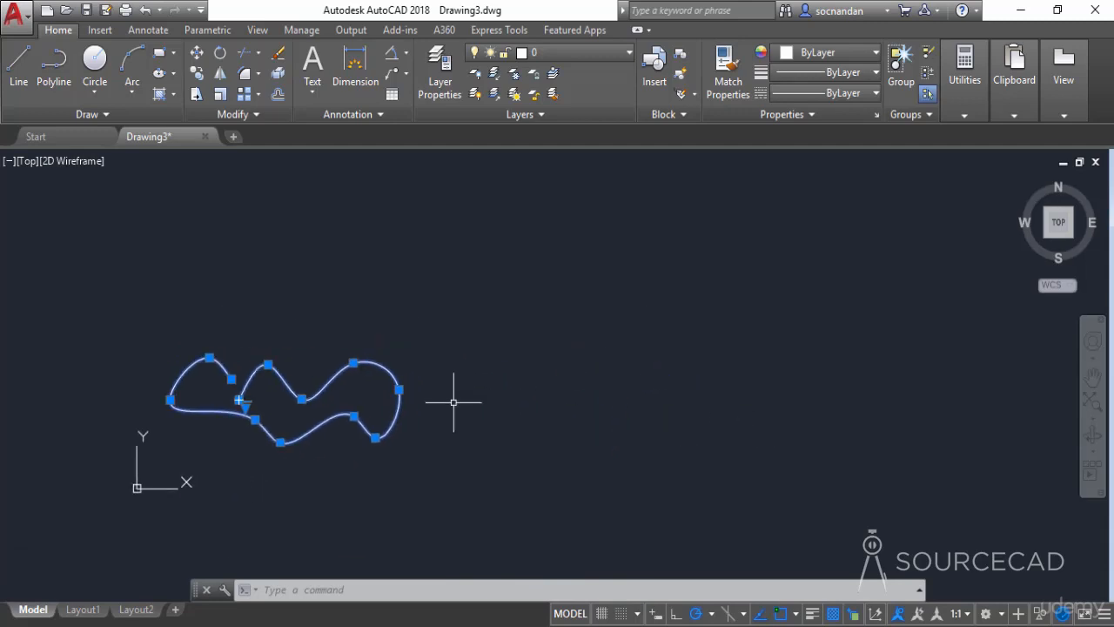
Draw a second open loop with Spline CV to the right of the first, using nine control vertices and ending just below its start
click(80, 117)
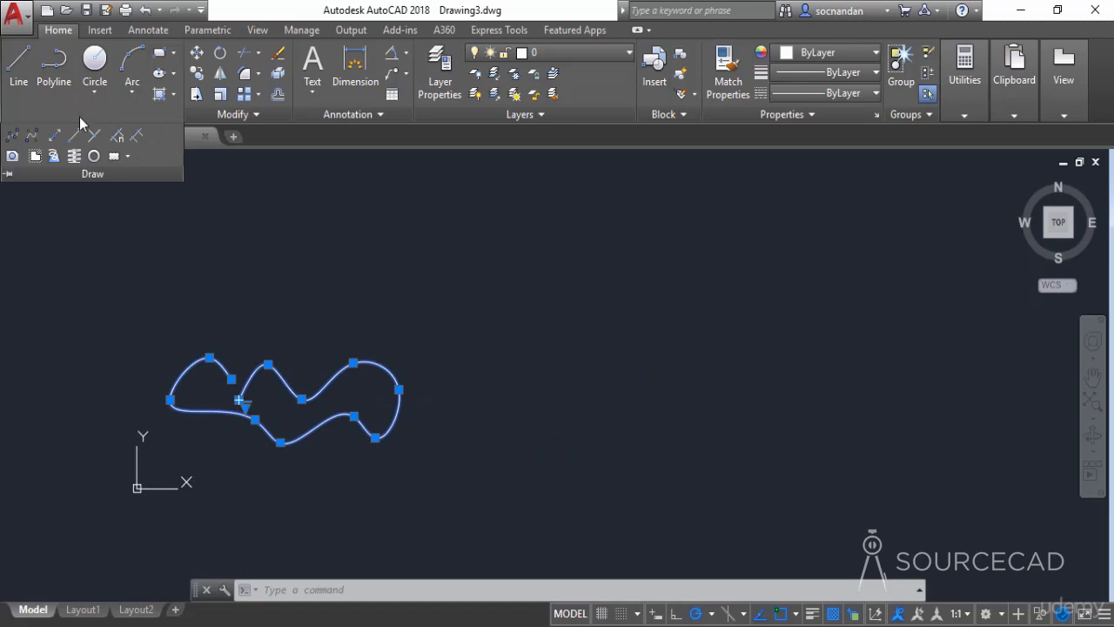
click(32, 136)
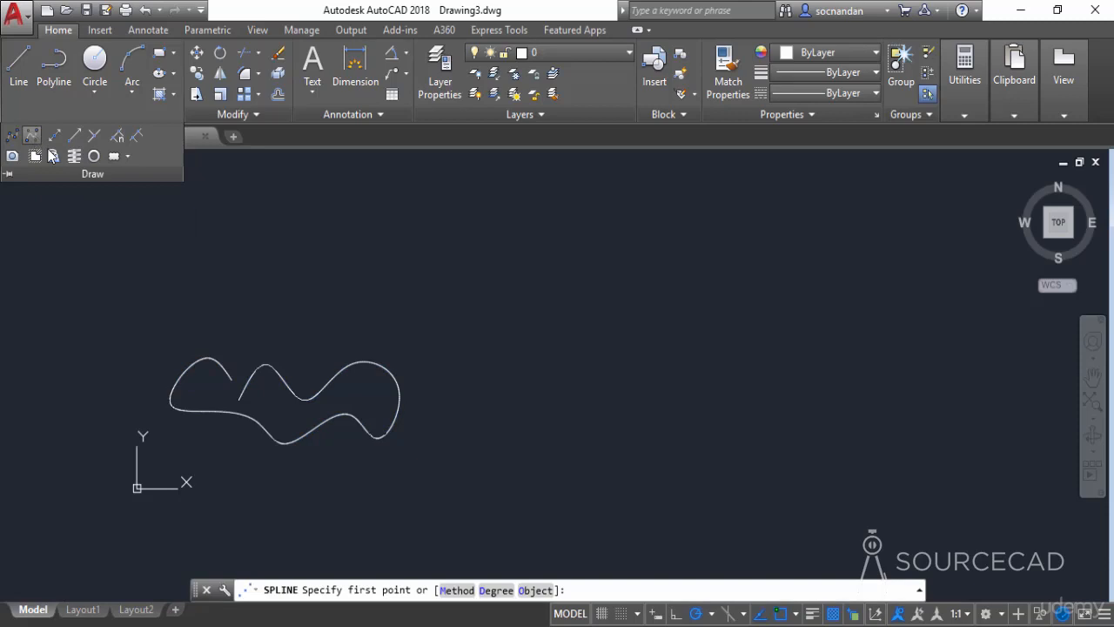
click(519, 405)
click(569, 372)
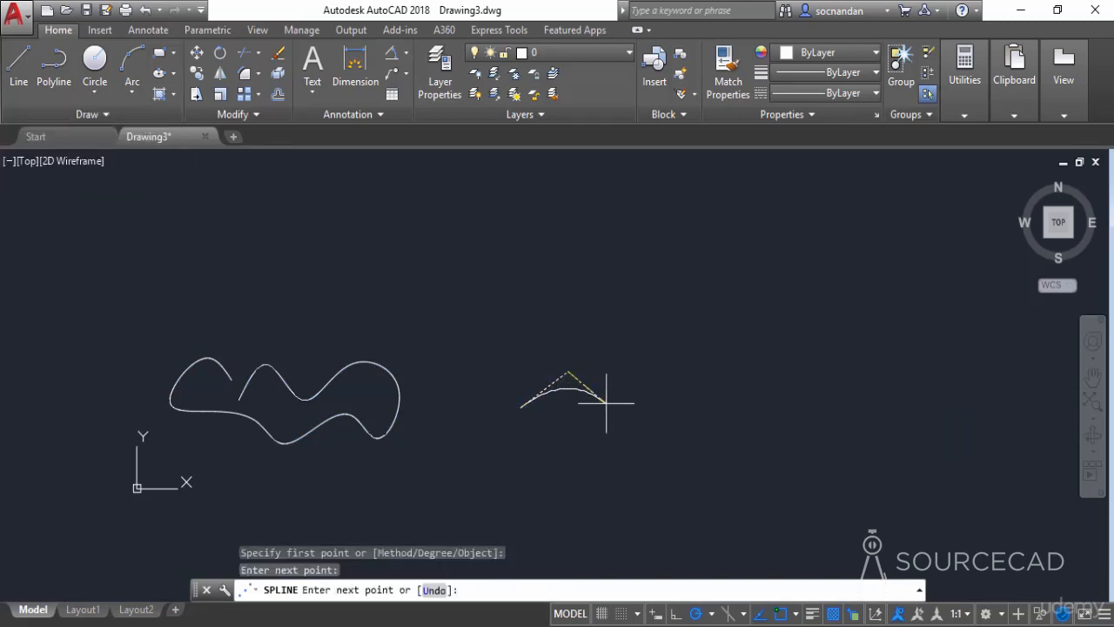
click(621, 406)
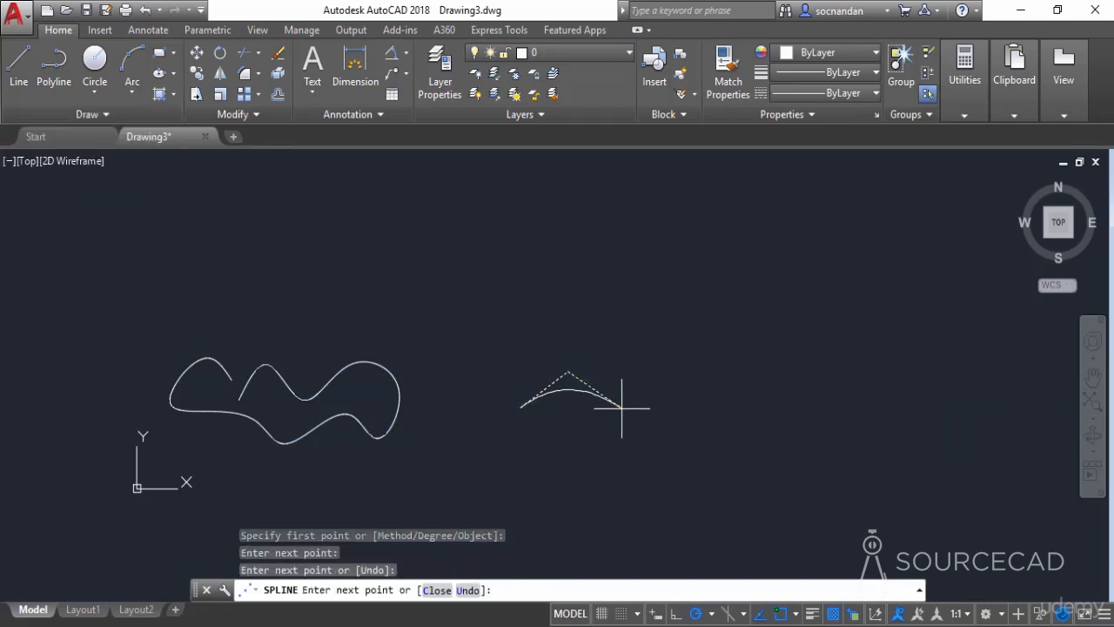
click(684, 379)
click(738, 424)
click(640, 463)
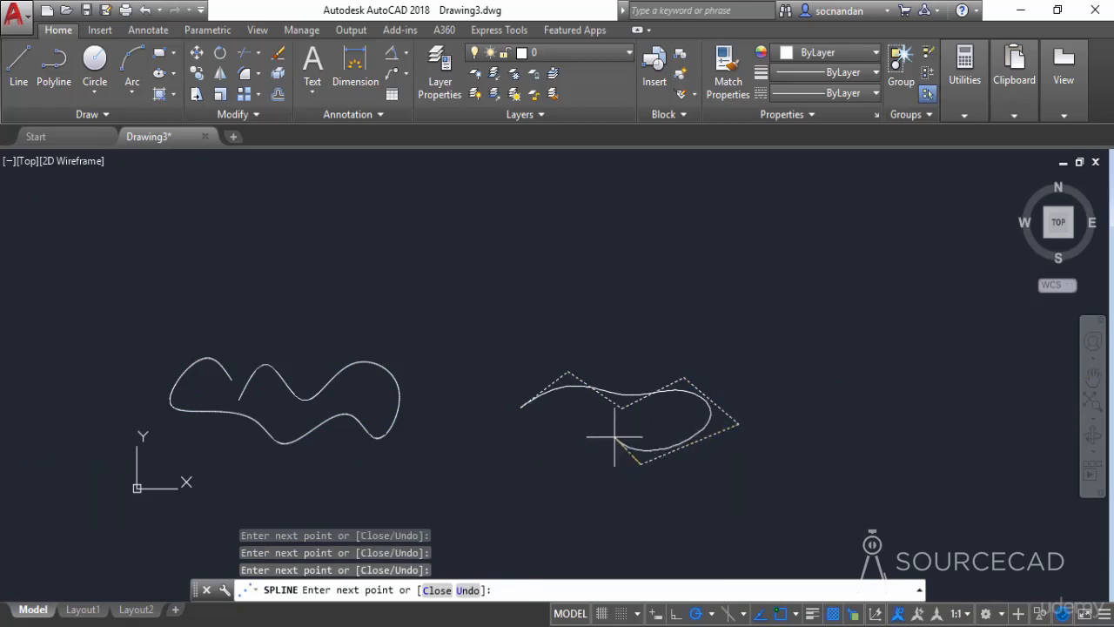
click(598, 427)
click(556, 449)
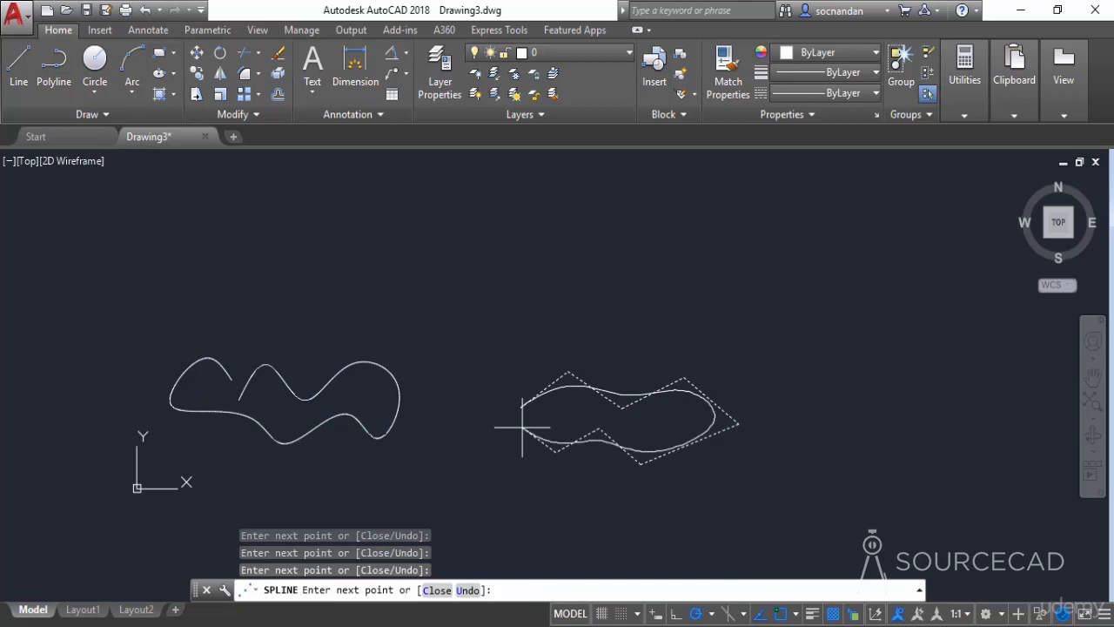
key(Return)
Select the control-vertex spline and switch its grips from control vertices to fit points
scroll(599, 409, up, 2)
click(601, 378)
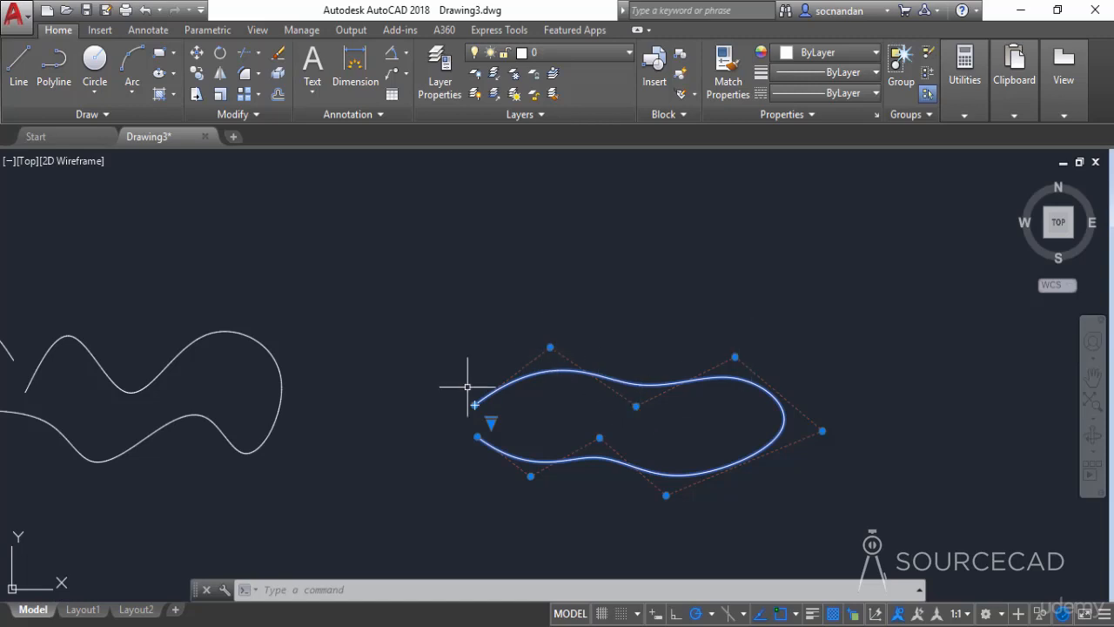
scroll(511, 368, down, 2)
middle_drag(609, 397, 719, 392)
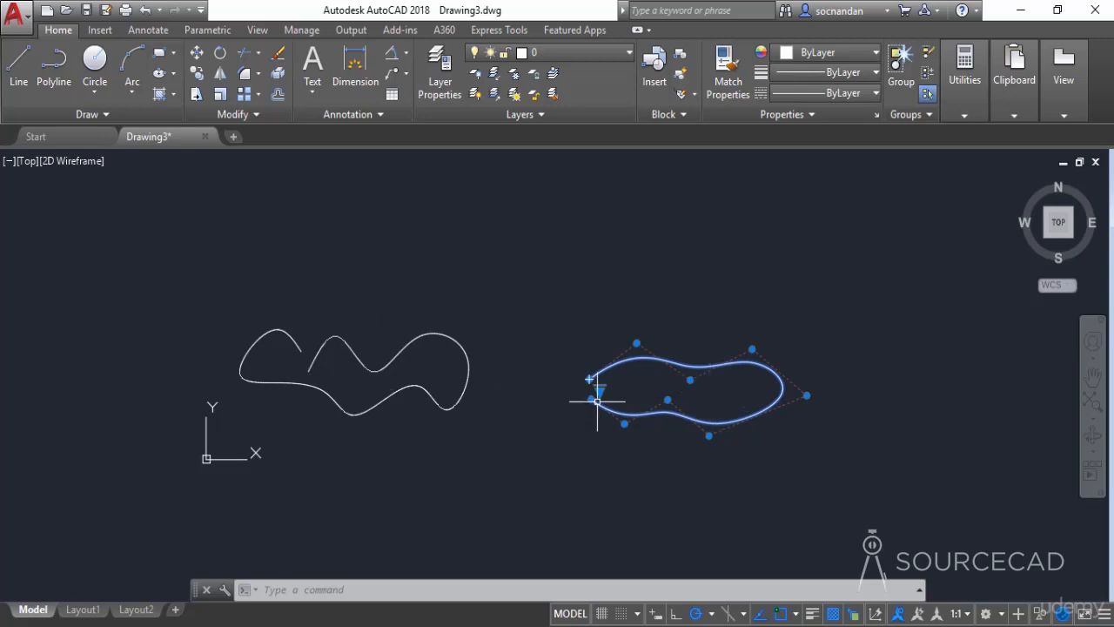
mouse_move(599, 389)
click(633, 403)
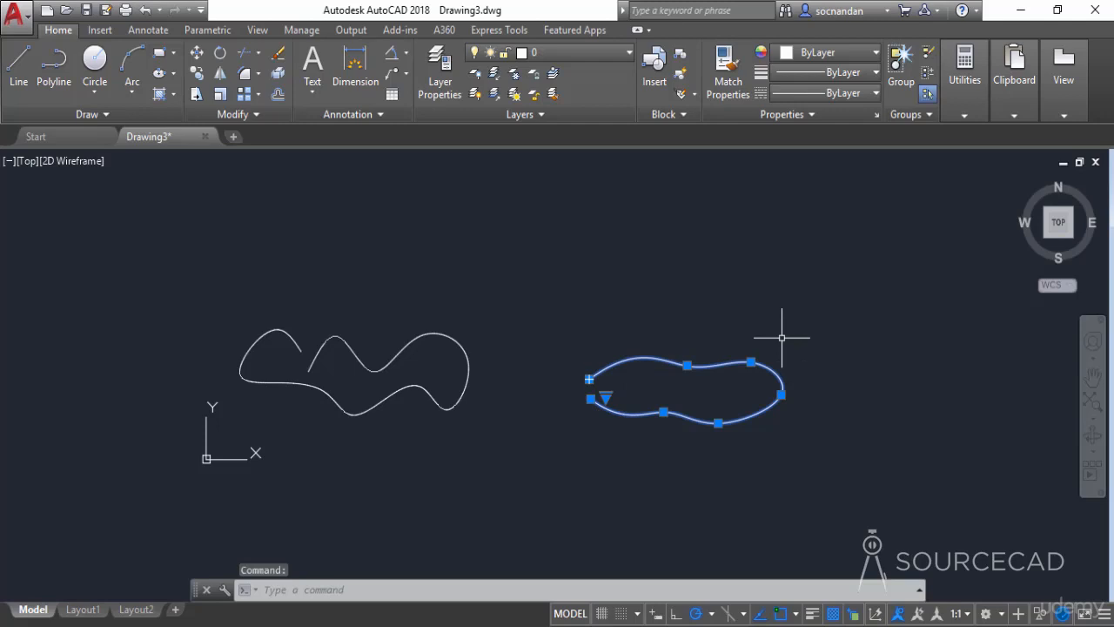
Deselect the second spline, select the wavy fit-point spline and switch its grips from fit points to control vertices
key(Escape)
click(441, 333)
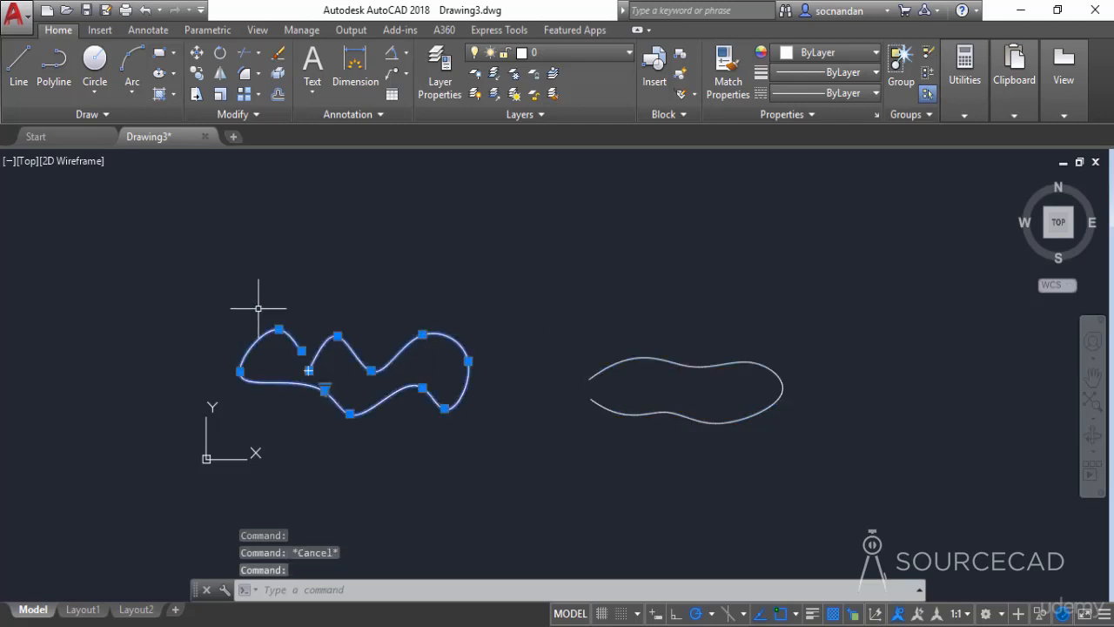
scroll(323, 388, up, 4)
click(325, 388)
click(374, 411)
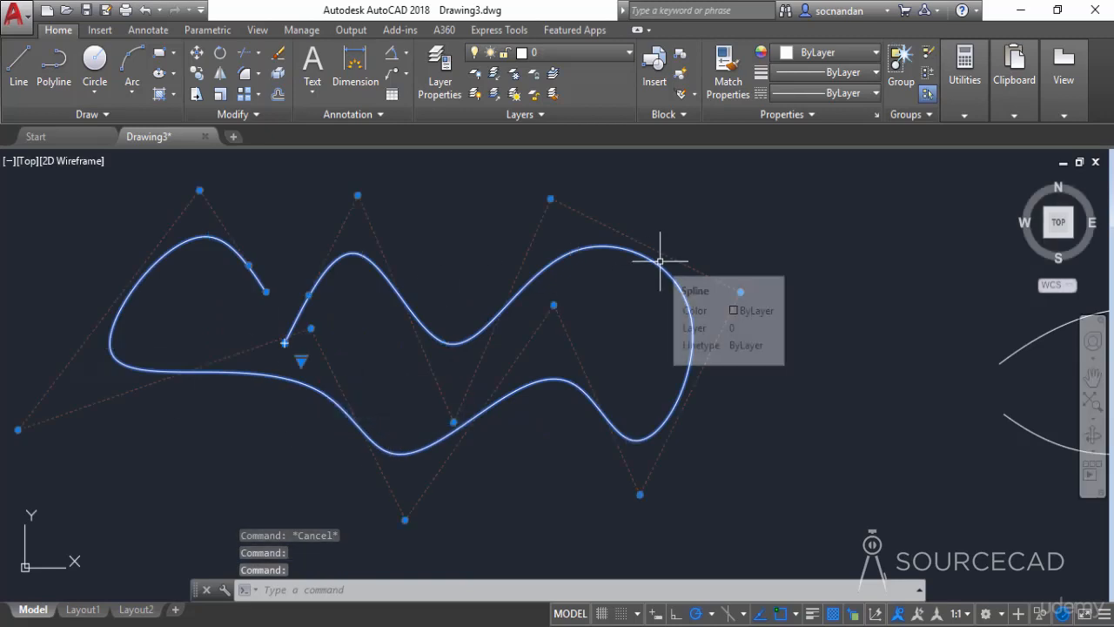
scroll(647, 282, down, 2)
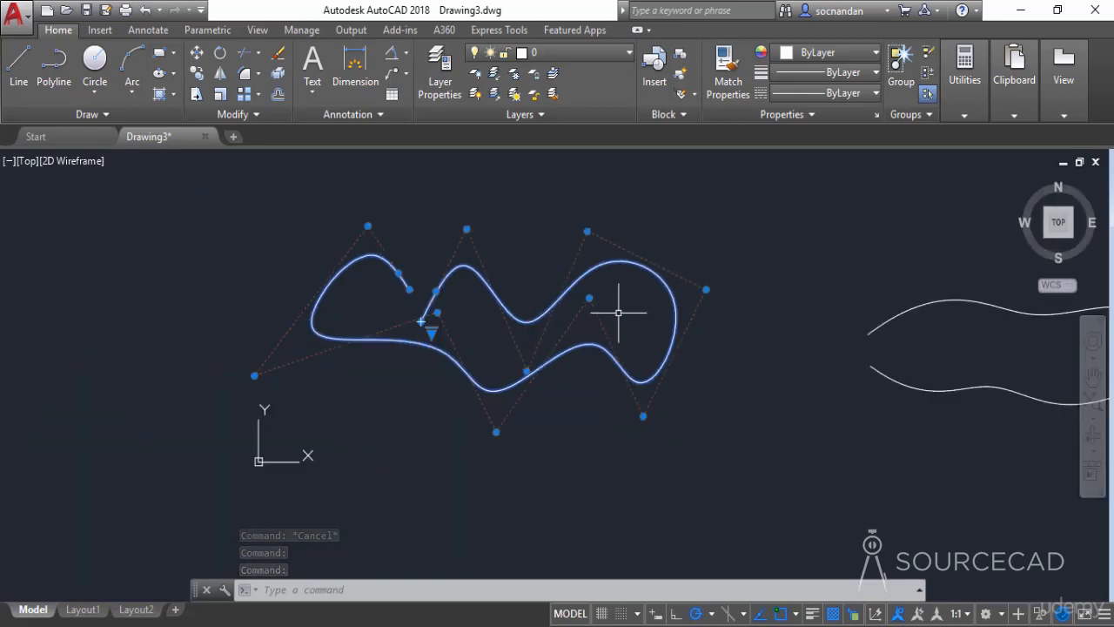
middle_drag(635, 304, 558, 336)
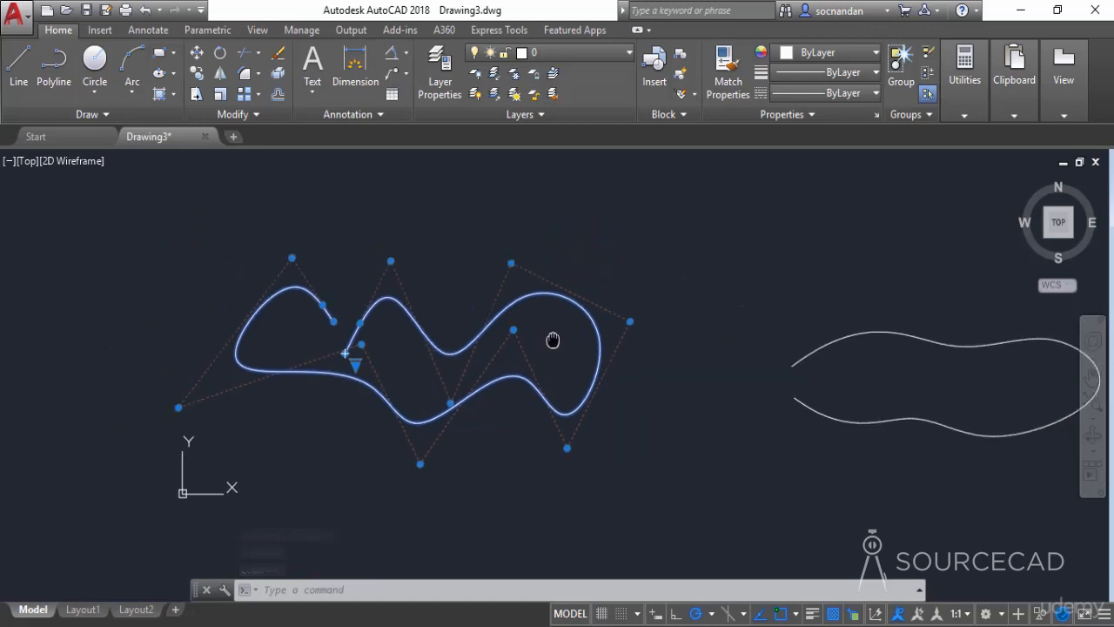
Reshape the wavy spline by stretching its far-right vertex and two upper vertices outward and its lower-left vertex inward
click(630, 321)
click(718, 247)
click(511, 262)
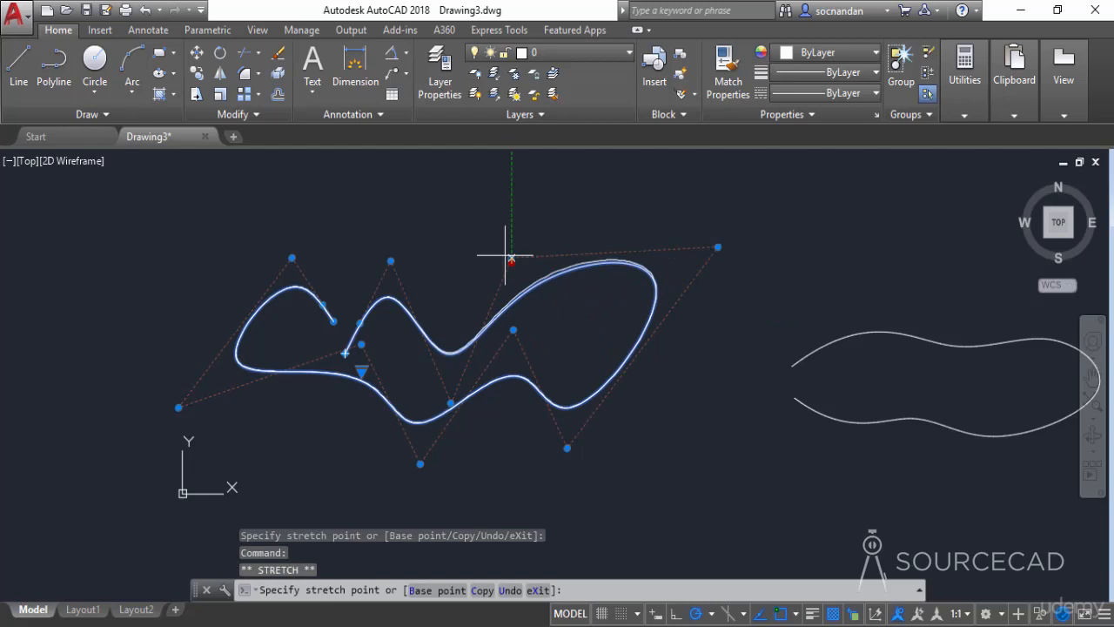
click(444, 182)
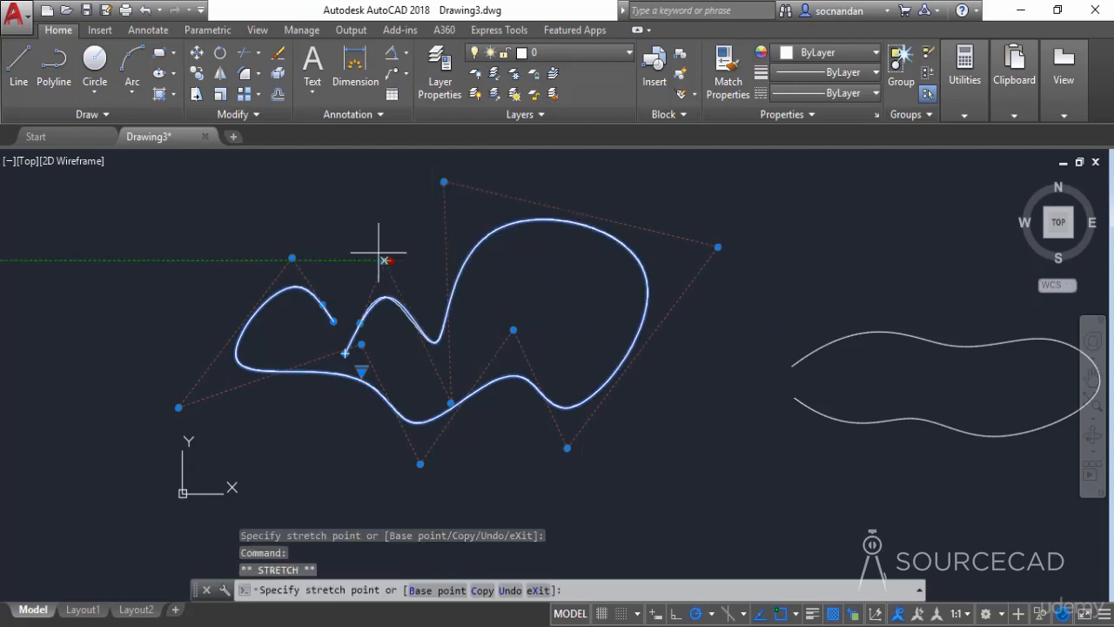
click(335, 206)
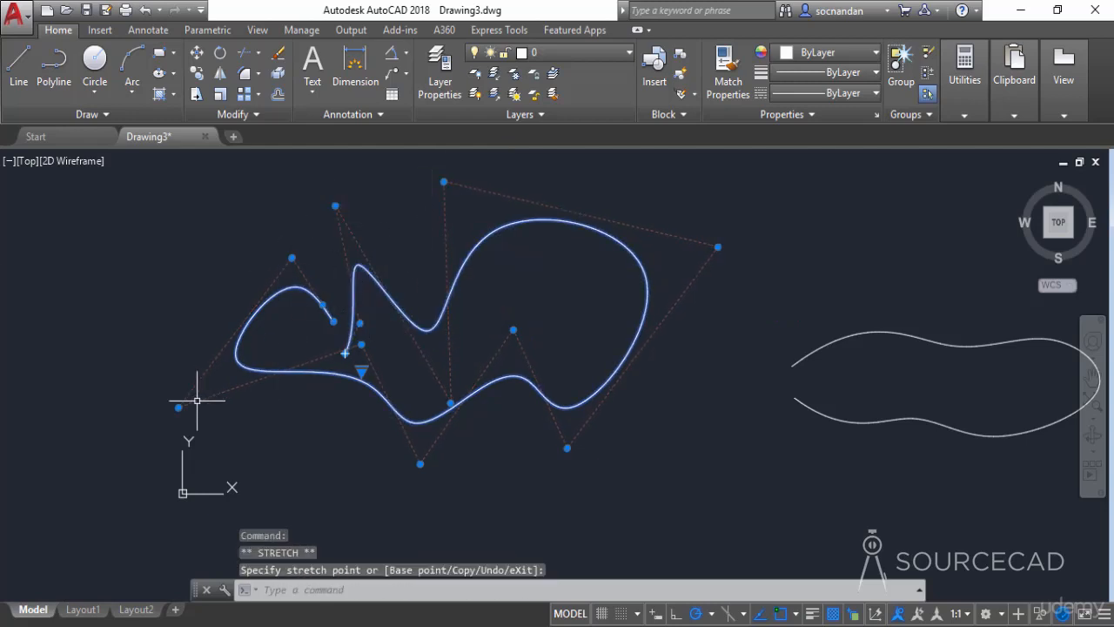
click(260, 407)
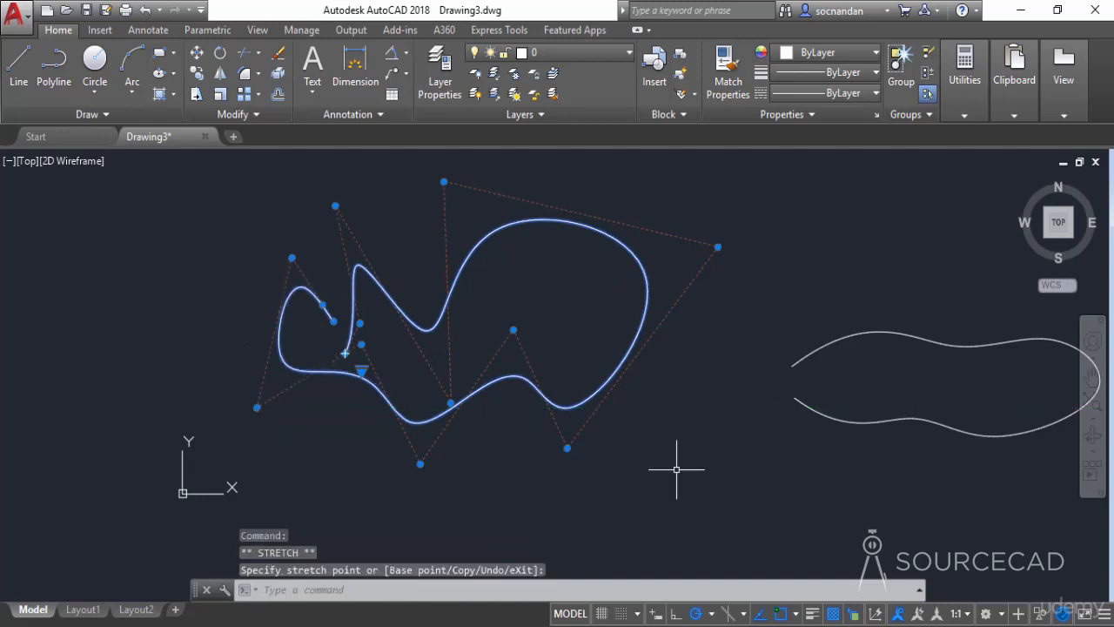
Reshape the second spline by stretching one upper fit point upward, the lower-left one down and the other lower one up, then deselect everything
middle_drag(920, 373, 682, 411)
click(696, 379)
click(707, 382)
click(662, 290)
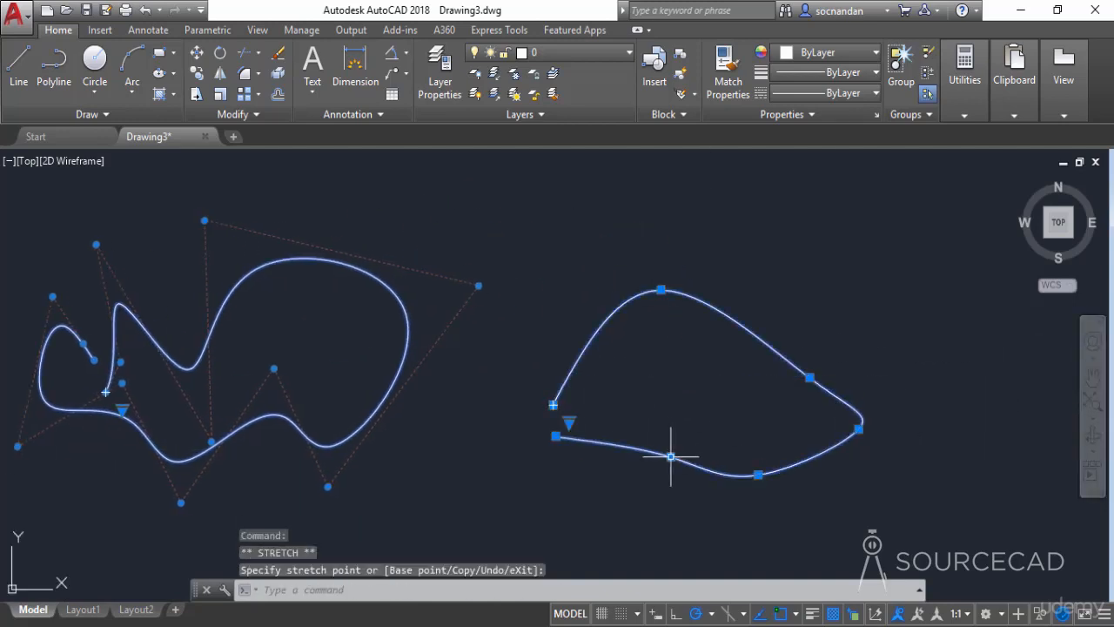
click(671, 456)
click(585, 506)
click(689, 398)
key(Escape)
scroll(733, 454, down, 2)
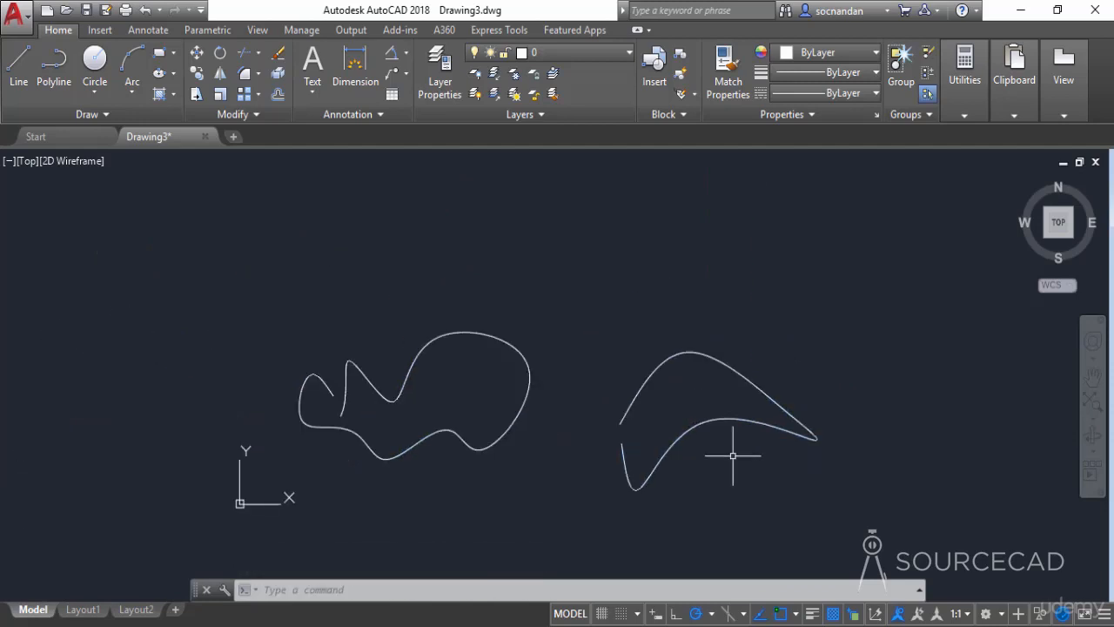